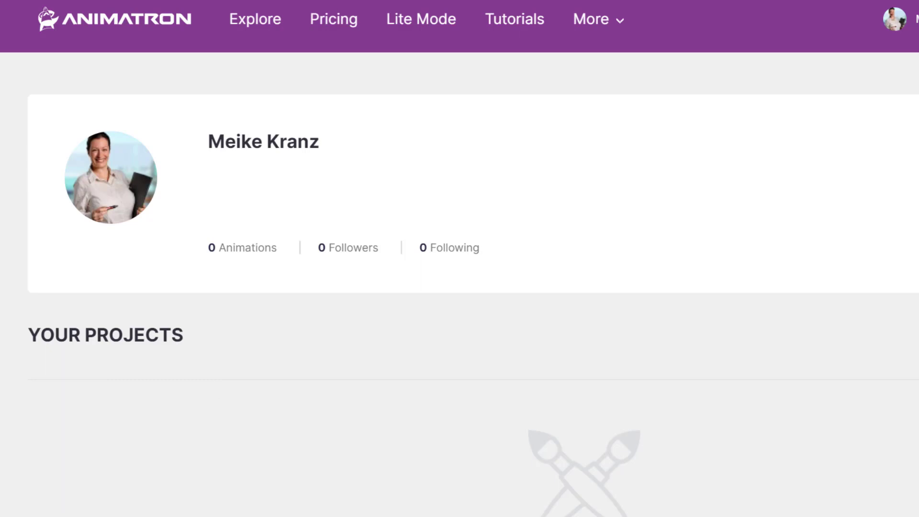
# Step: Open the pricing page and compare the Business $30/mo, Pro $15/mo and Free $0/mo plans
pyautogui.click(328, 35)
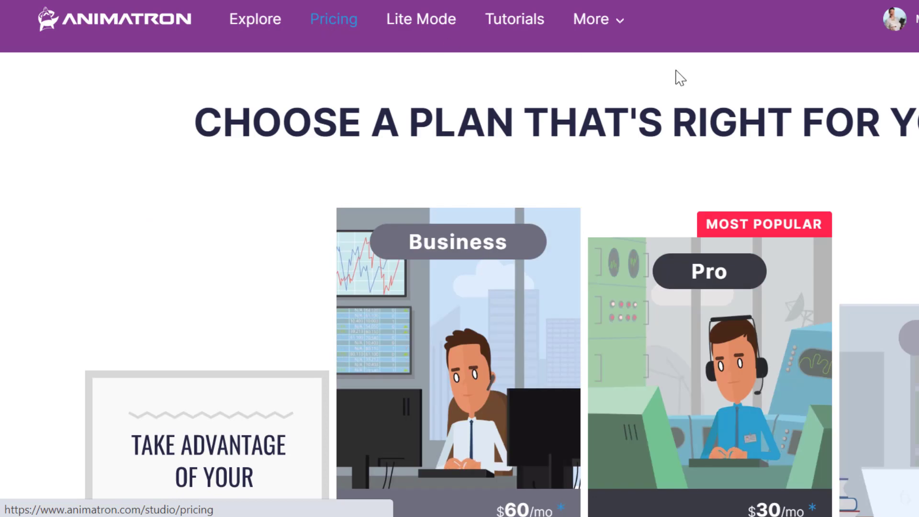
pyautogui.scroll(-2, 677, 77)
pyautogui.scroll(-4, 459, 287)
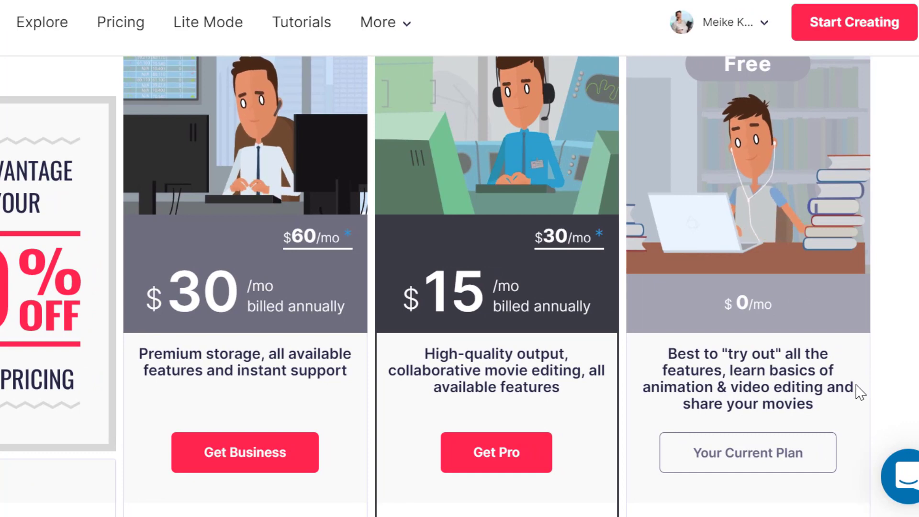
pyautogui.scroll(-2, 860, 393)
pyautogui.scroll(-2, 860, 388)
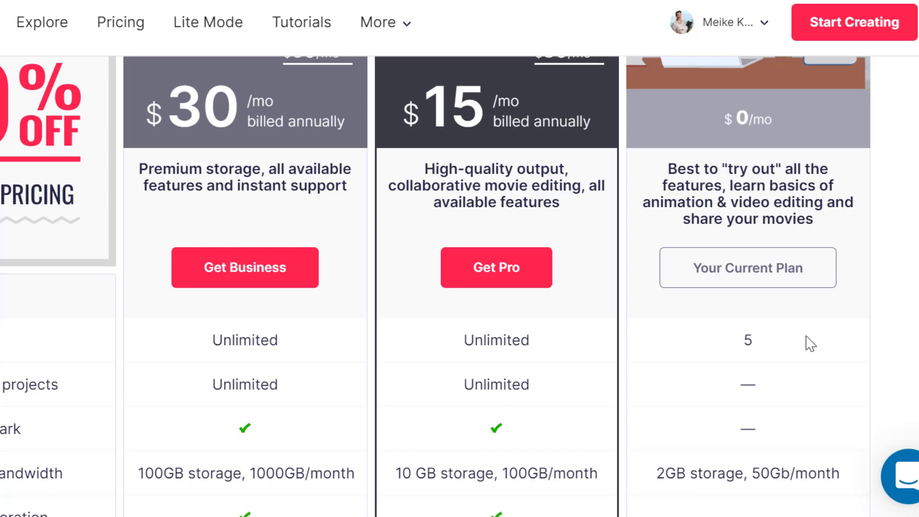
pyautogui.scroll(-8, 810, 343)
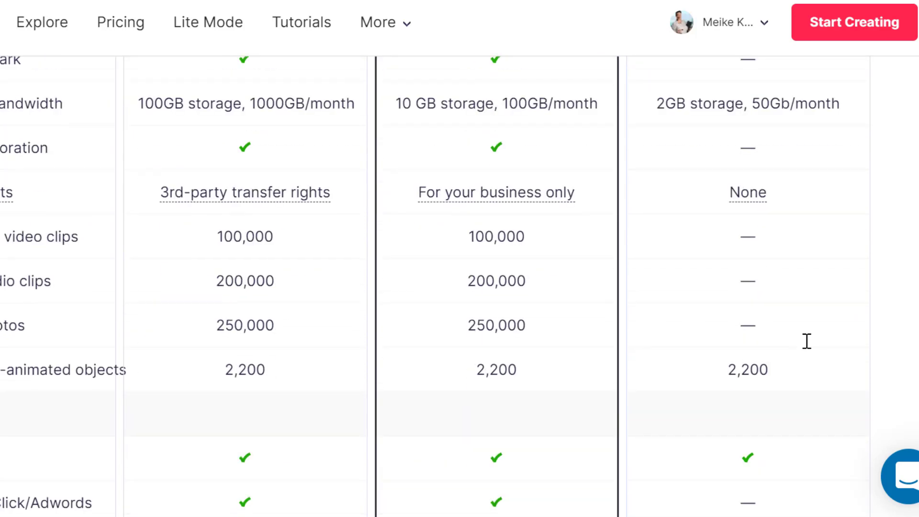
pyautogui.scroll(-2, 807, 341)
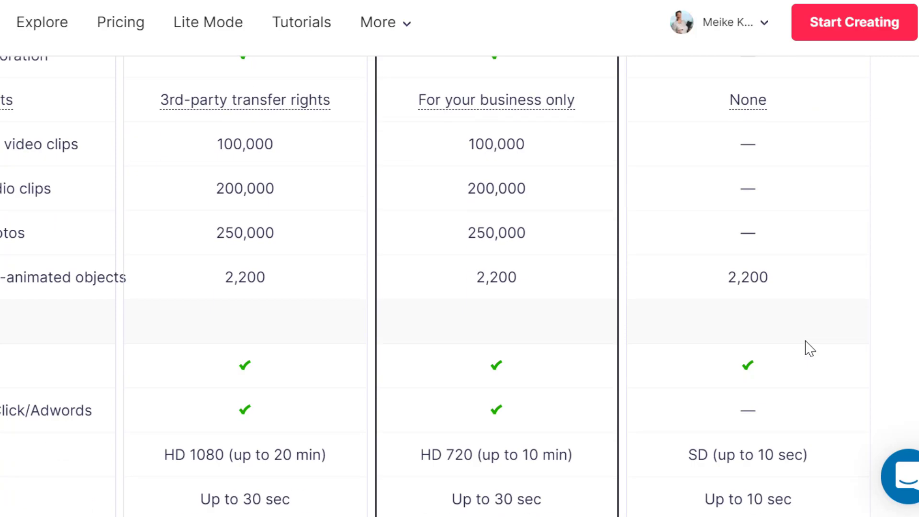
pyautogui.scroll(-2, 808, 345)
pyautogui.scroll(-2, 809, 348)
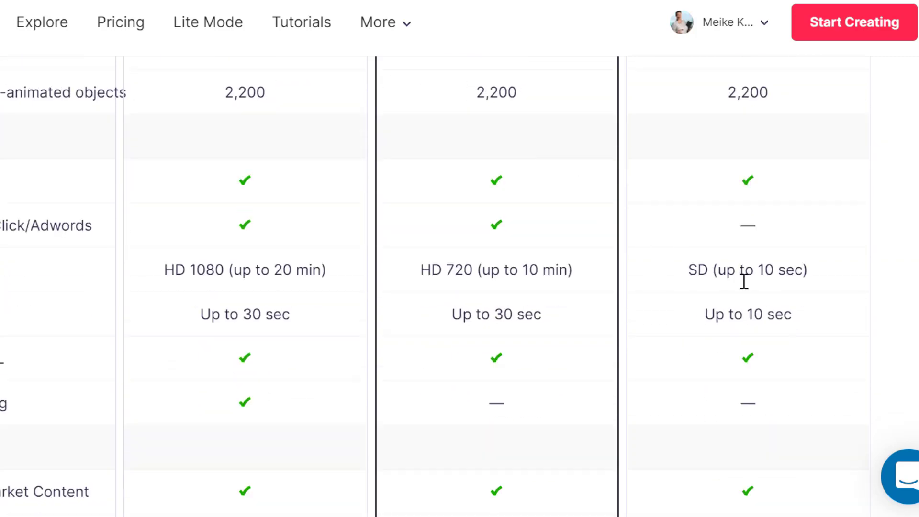
pyautogui.scroll(-2, 823, 320)
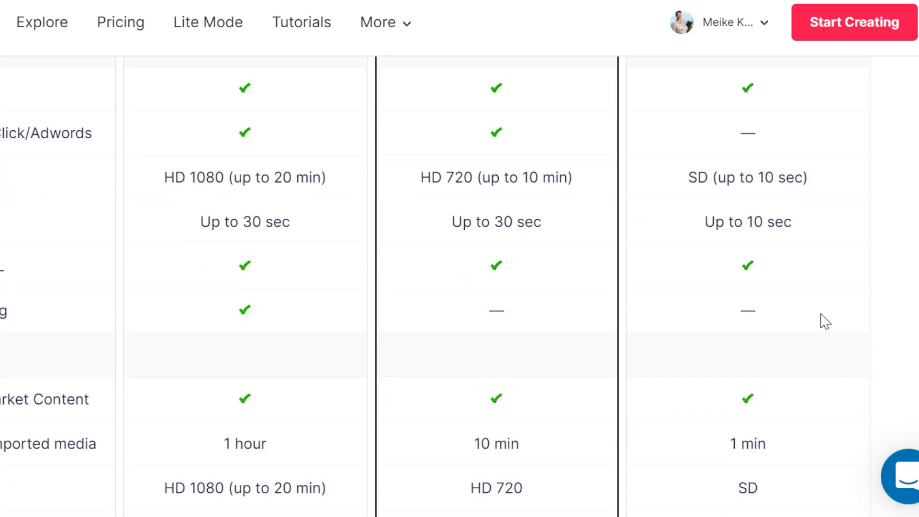
pyautogui.scroll(-2, 825, 321)
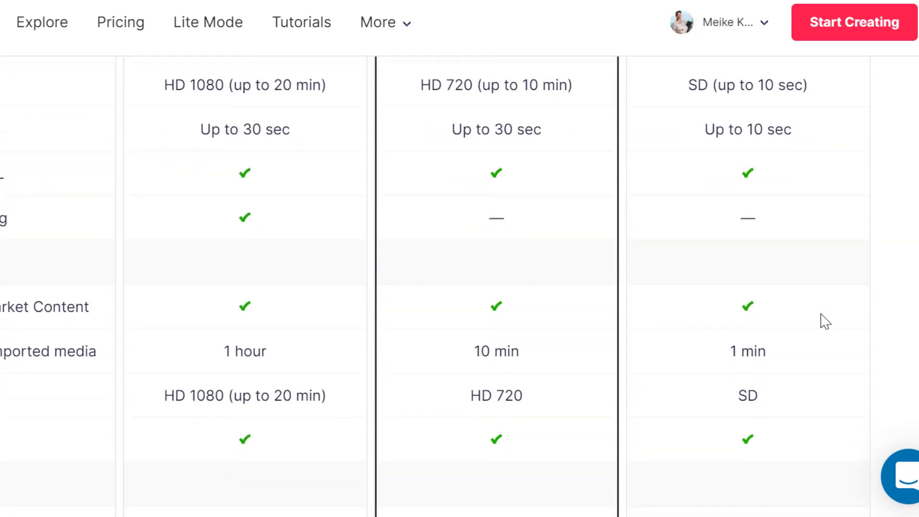
pyautogui.scroll(-2, 825, 322)
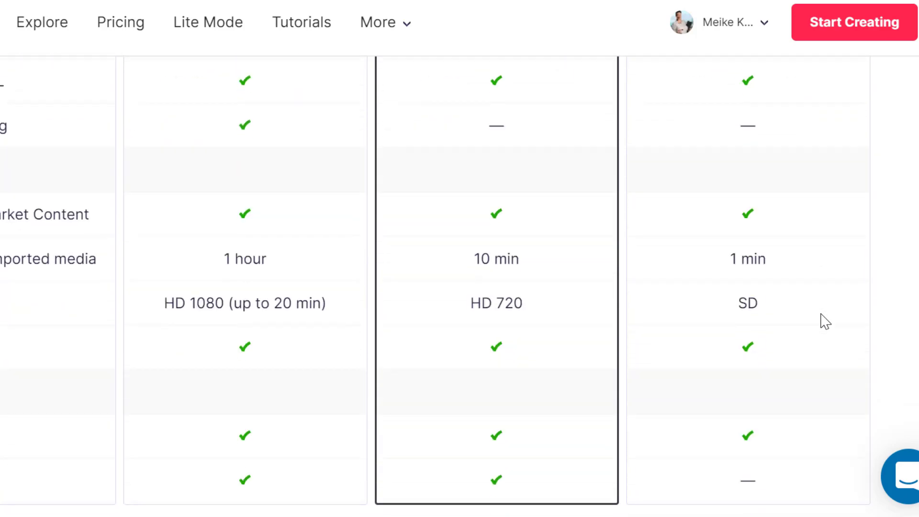
pyautogui.scroll(-2, 825, 321)
pyautogui.scroll(3, 825, 322)
pyautogui.scroll(1, 825, 321)
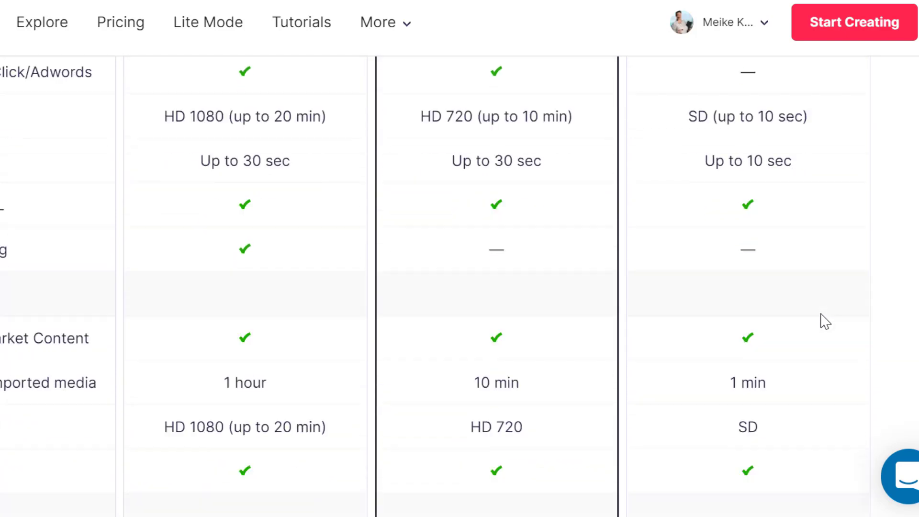
pyautogui.scroll(-3, 826, 321)
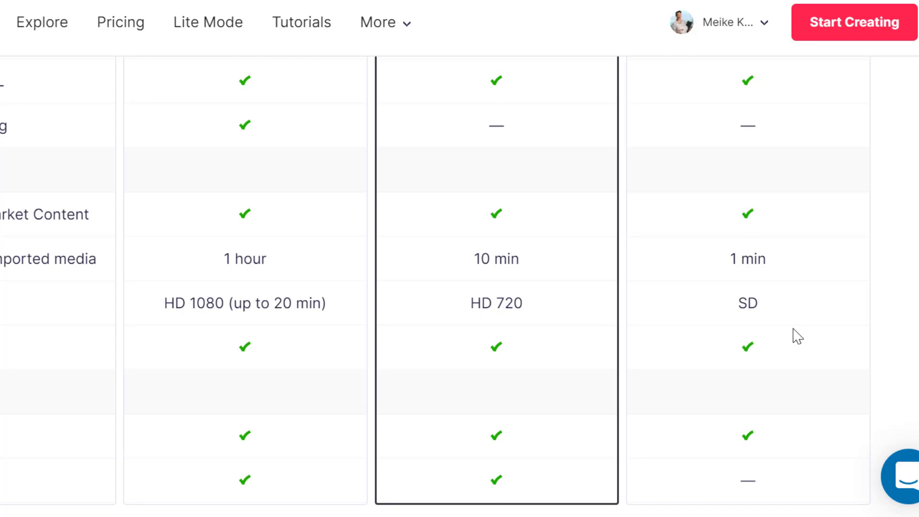
pyautogui.scroll(8, 794, 335)
pyautogui.scroll(6, 796, 310)
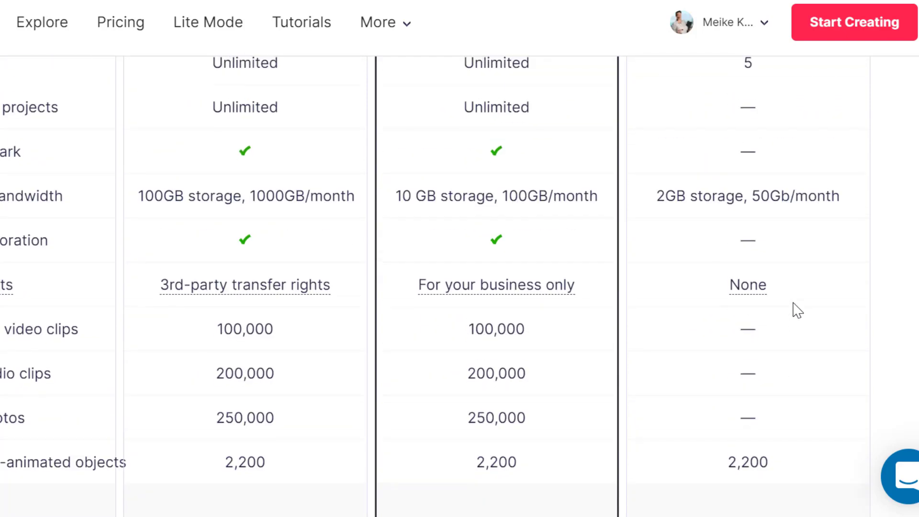
pyautogui.scroll(7, 796, 310)
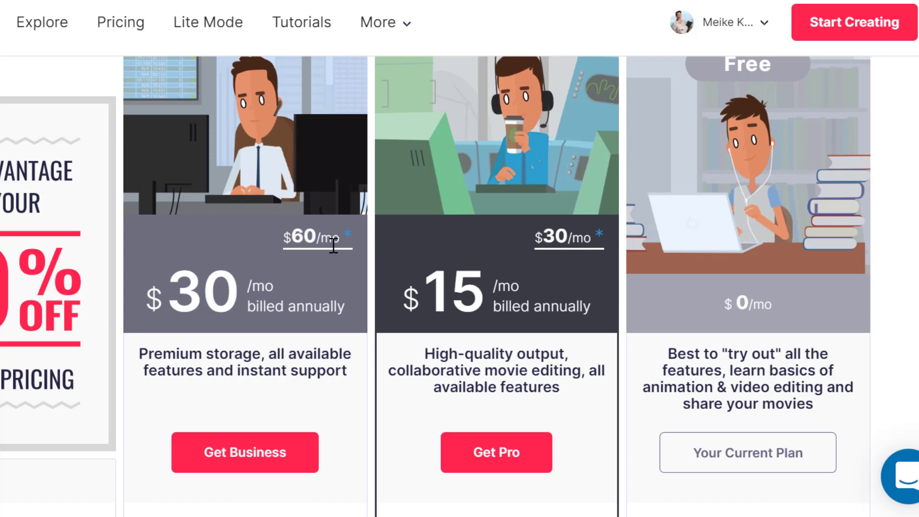
pyautogui.scroll(-2, 290, 293)
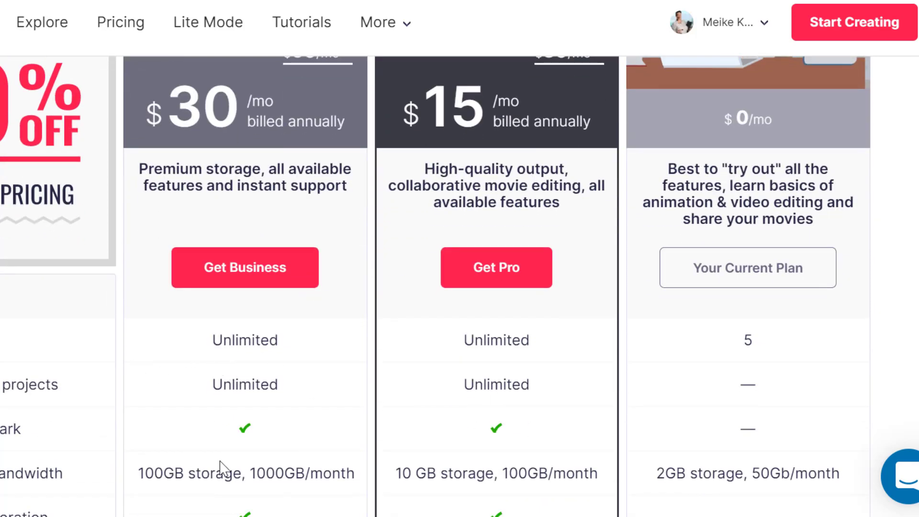
pyautogui.scroll(4, 339, 250)
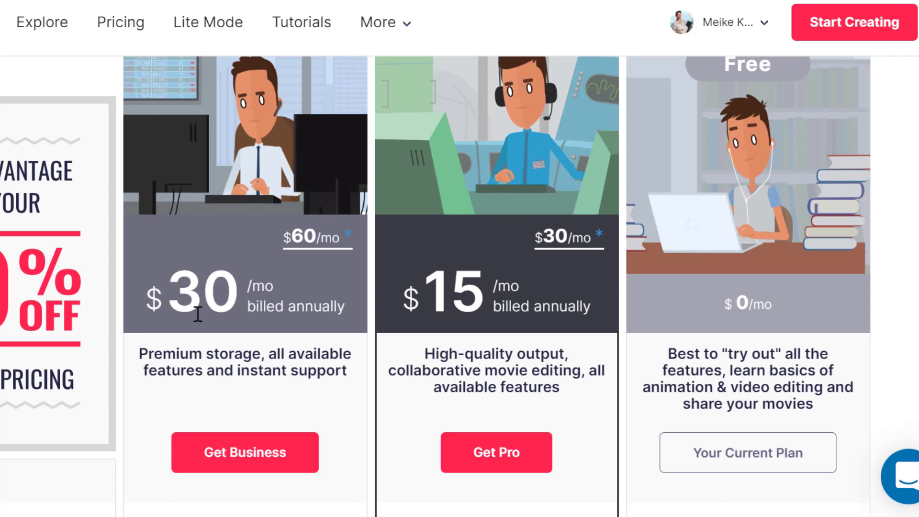
pyautogui.click(870, 36)
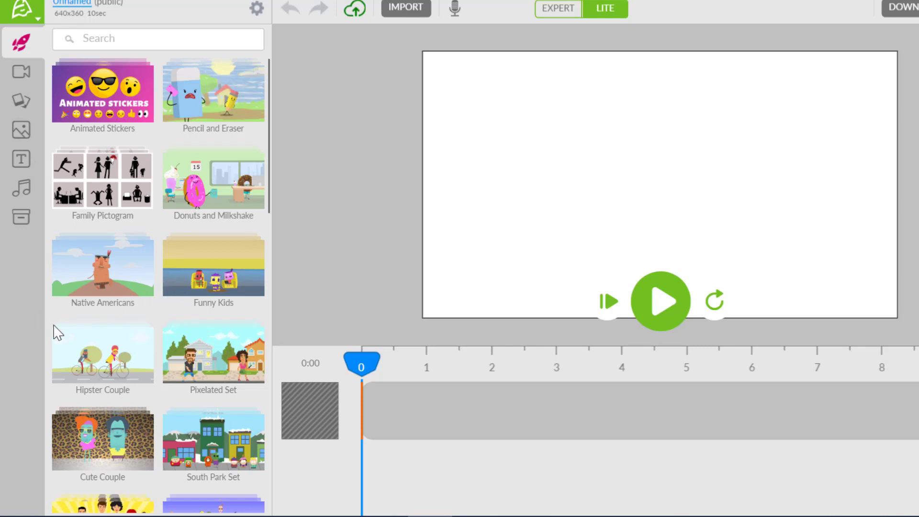
# Step: Browse the Animated sets list, including Animated Stickers, Pencil and Eraser and Funny Kids, then return to the top
pyautogui.scroll(-5, 122, 300)
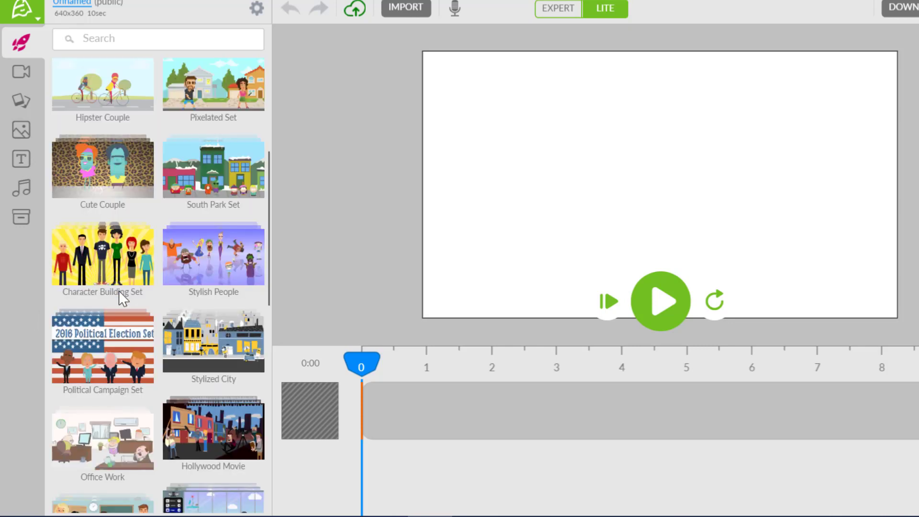
pyautogui.scroll(-5, 122, 297)
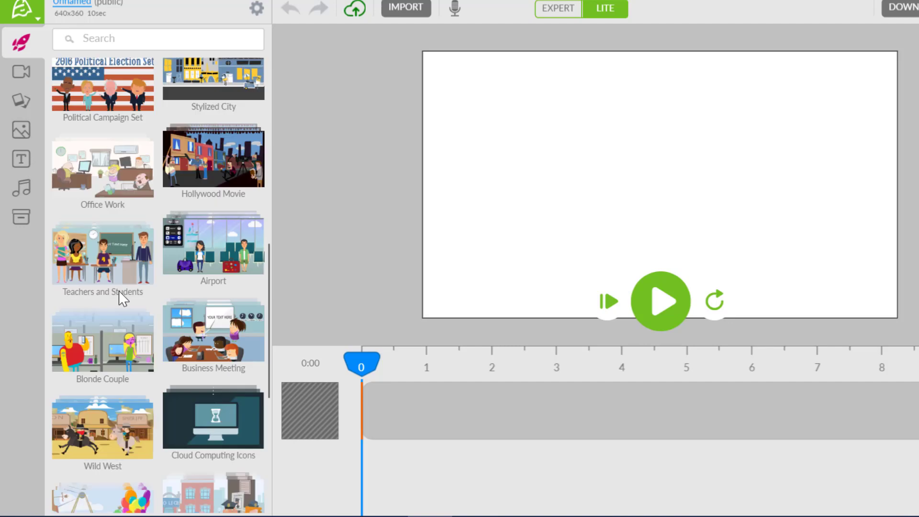
pyautogui.scroll(-3, 122, 297)
pyautogui.scroll(-4, 122, 298)
pyautogui.scroll(-3, 119, 295)
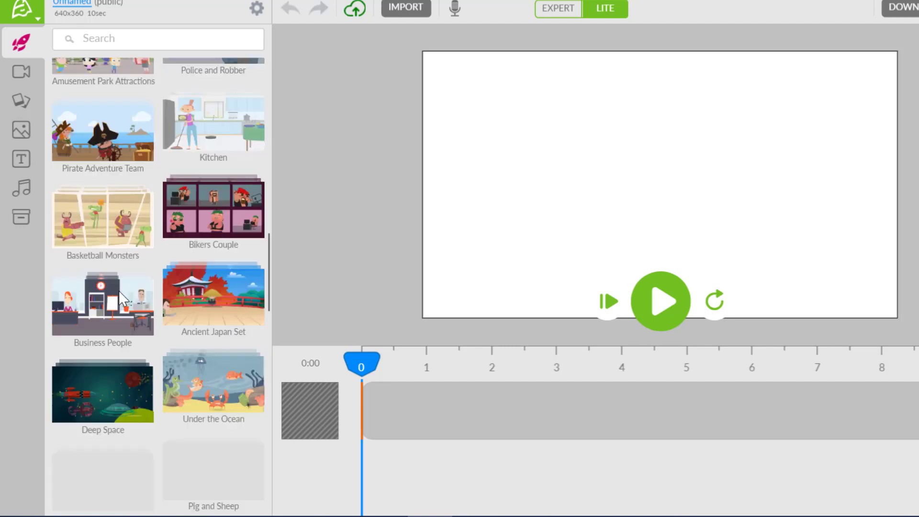
pyautogui.scroll(-4, 118, 291)
pyautogui.scroll(-8, 115, 287)
pyautogui.scroll(-3, 113, 283)
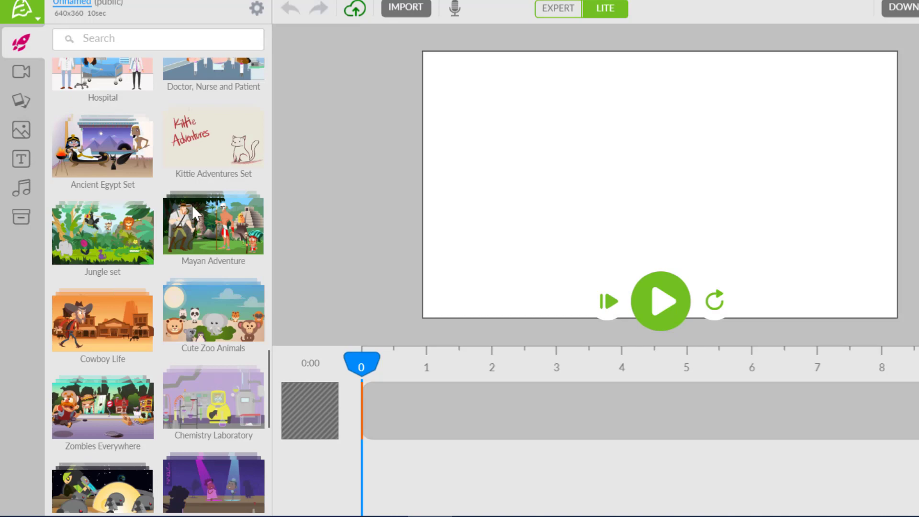
pyautogui.scroll(-6, 168, 257)
pyautogui.scroll(8, 168, 255)
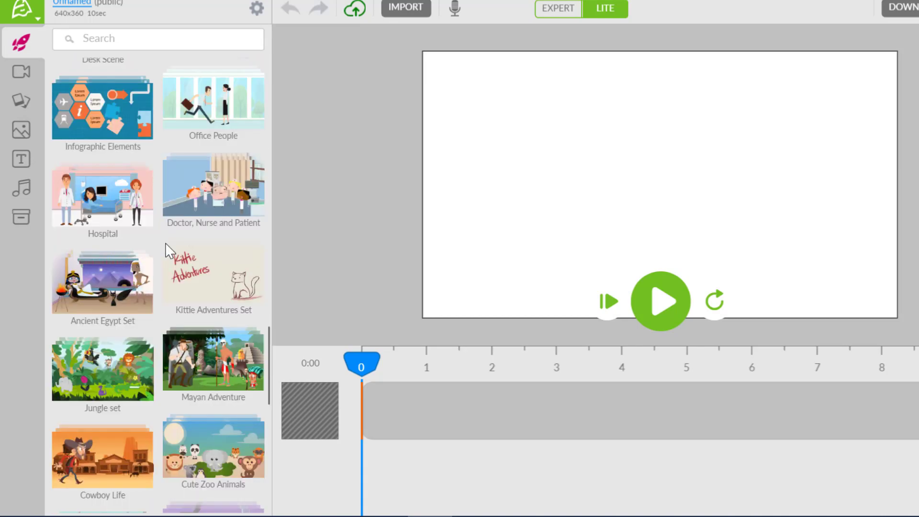
pyautogui.scroll(8, 165, 246)
pyautogui.scroll(8, 165, 243)
pyautogui.scroll(8, 164, 236)
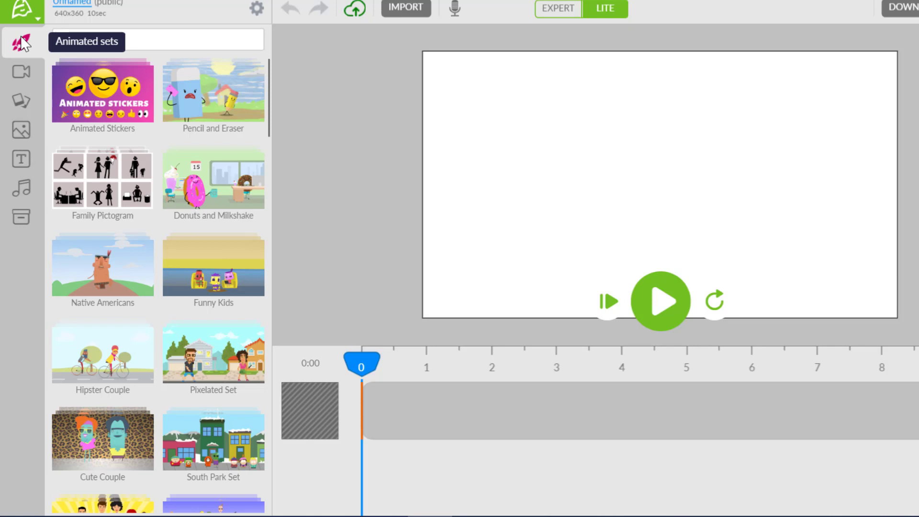
pyautogui.click(19, 73)
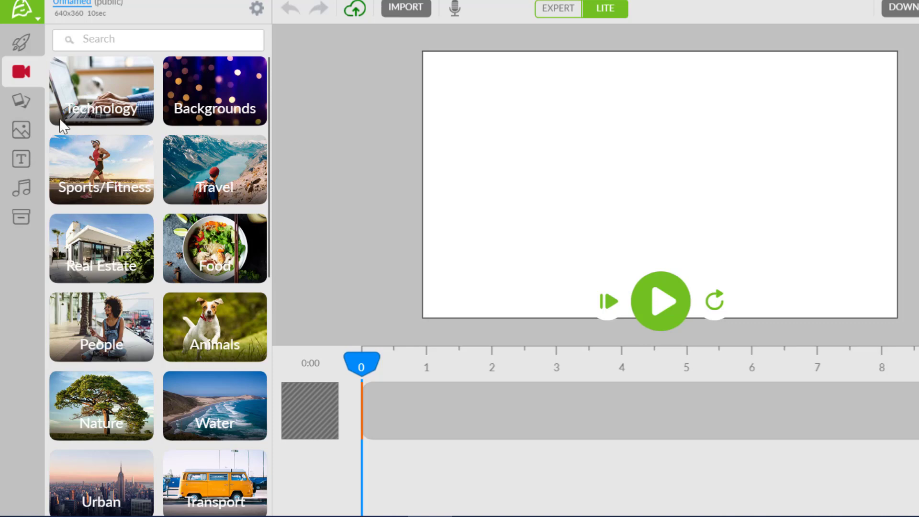
pyautogui.click(19, 102)
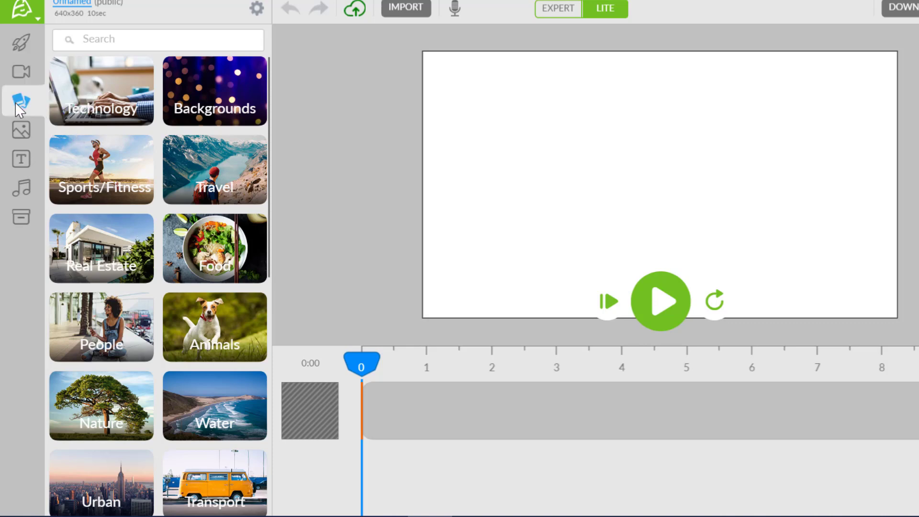
pyautogui.click(23, 139)
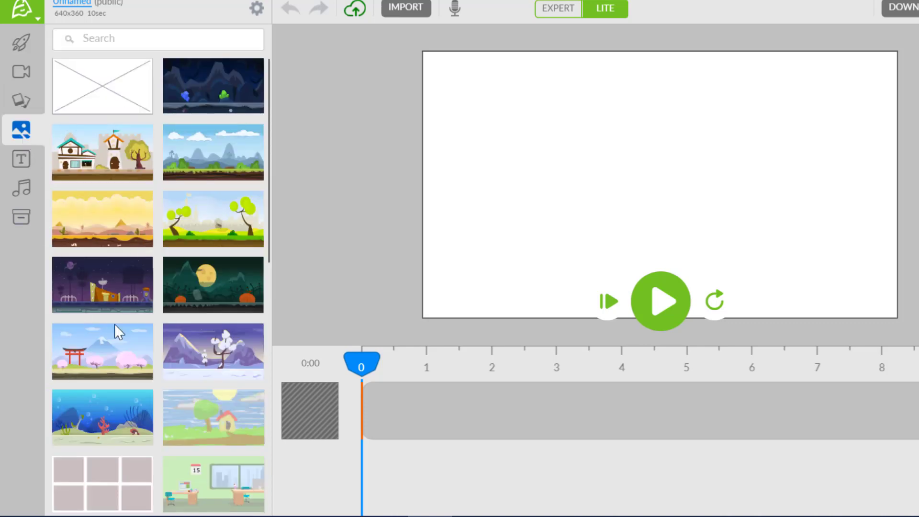
pyautogui.click(14, 159)
pyautogui.click(21, 188)
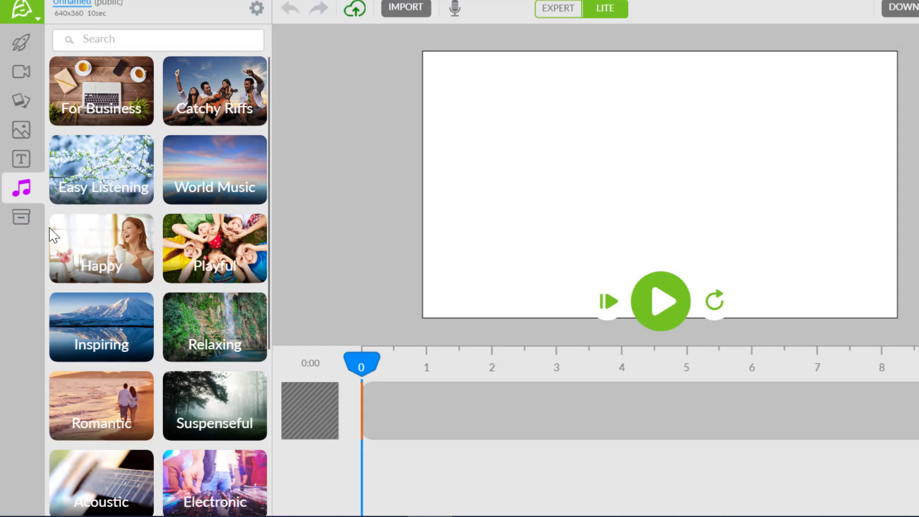
pyautogui.click(25, 220)
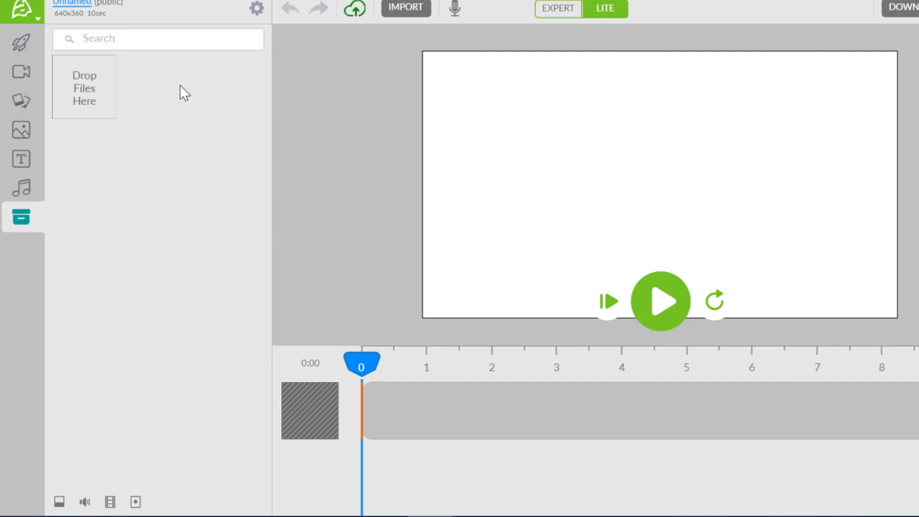
pyautogui.click(24, 37)
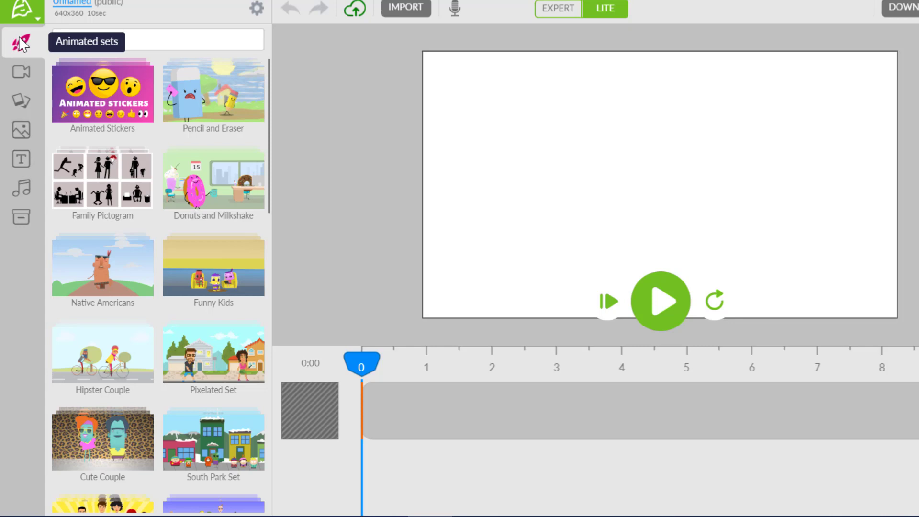
# Step: Open the Pencil and Eraser set and browse its preview scene and character and prop assets
pyautogui.click(220, 108)
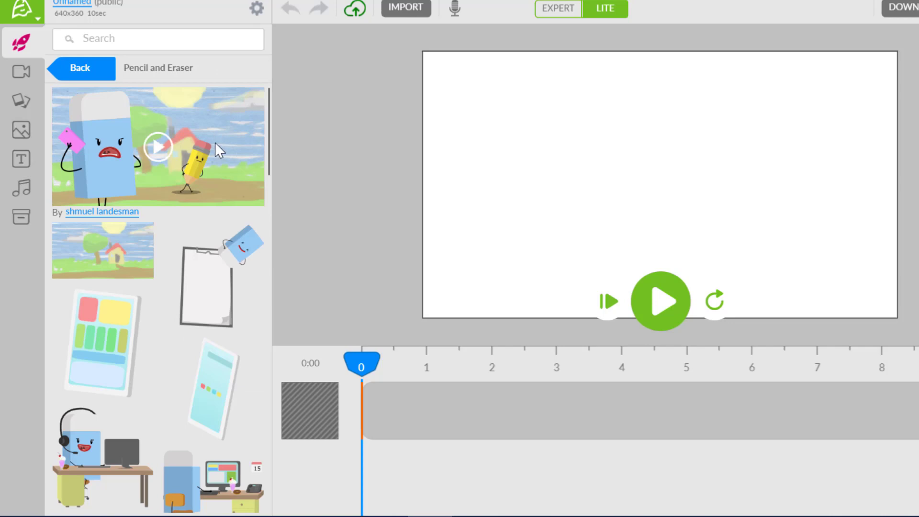
pyautogui.scroll(-5, 218, 158)
pyautogui.scroll(-5, 218, 158)
pyautogui.scroll(7, 228, 170)
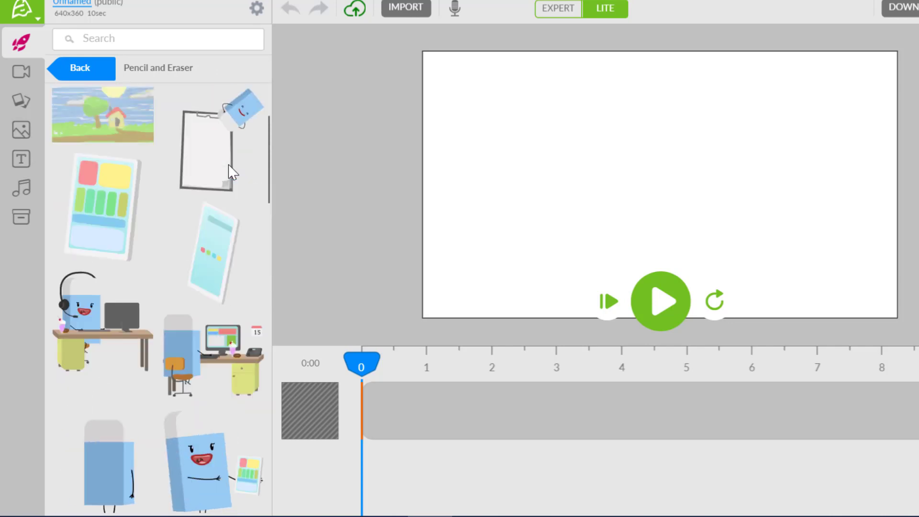
pyautogui.scroll(3, 229, 165)
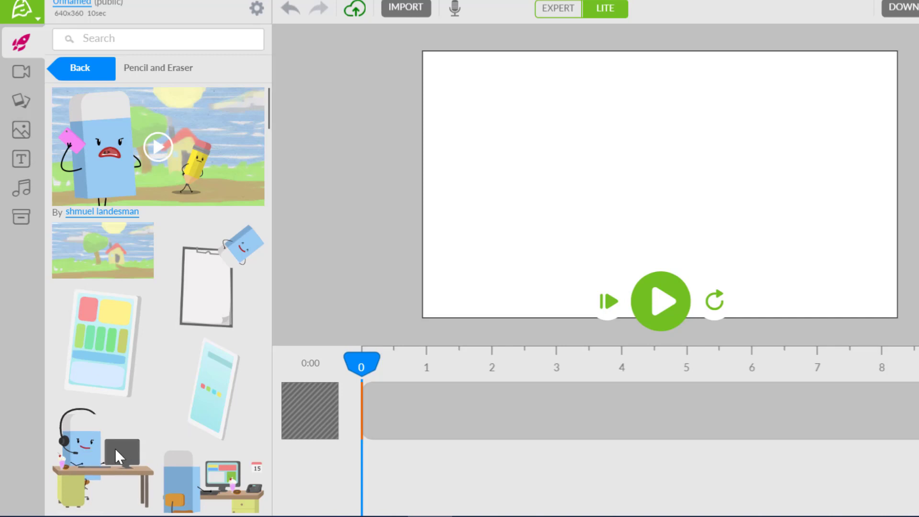
# Step: Place the eraser-at-desk illustration on the canvas and play a short preview
pyautogui.moveTo(87, 451); pyautogui.dragTo(558, 168)
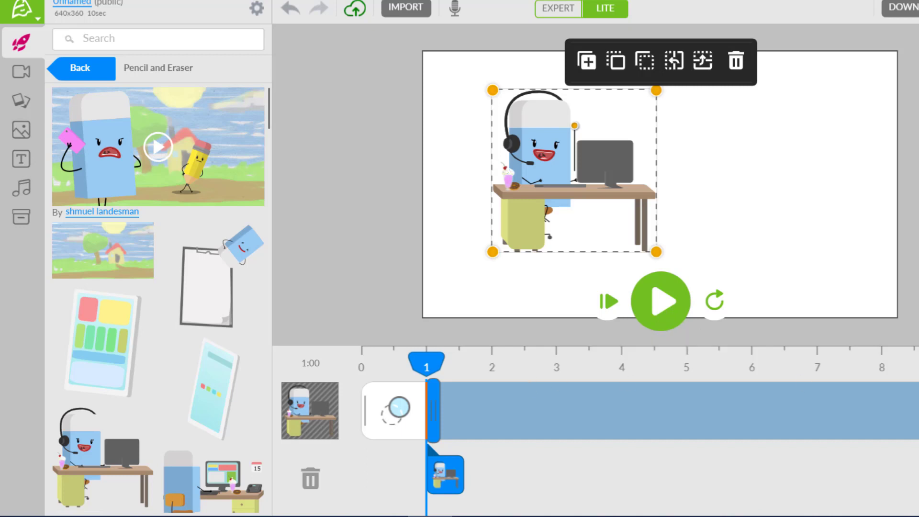
pyautogui.click(662, 310)
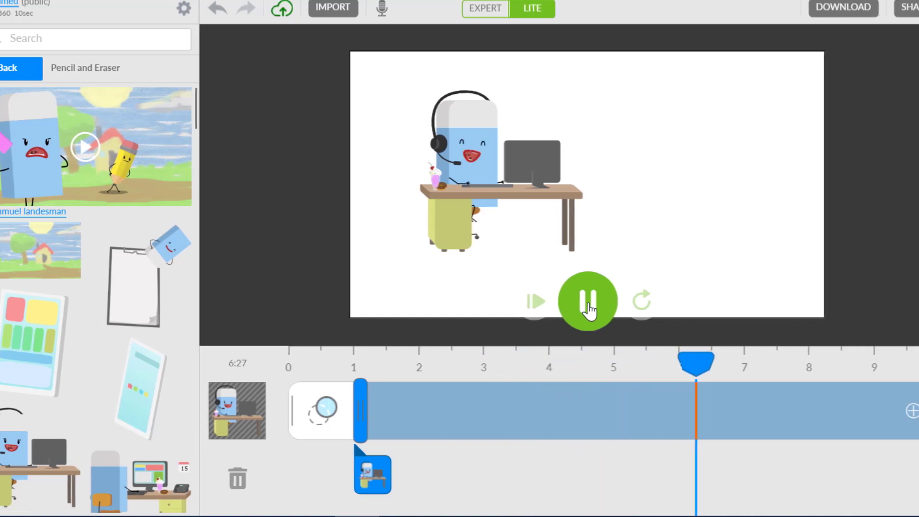
pyautogui.click(662, 310)
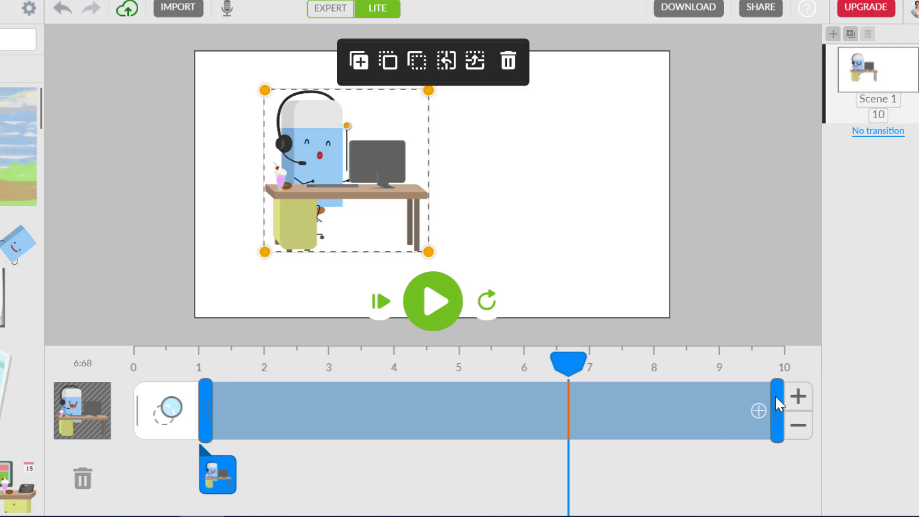
# Step: End the eraser character's clip at about 7 seconds and scrub through to check the timing
pyautogui.click(775, 395)
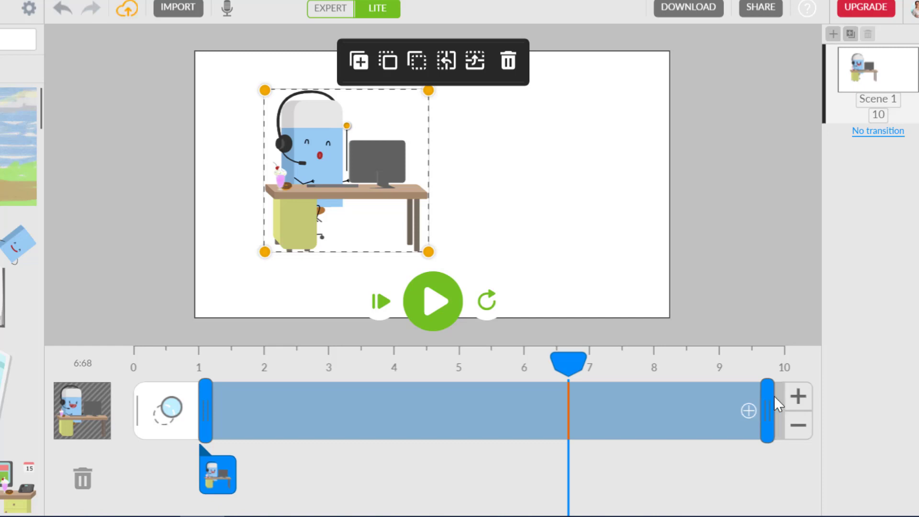
pyautogui.moveTo(774, 395)
pyautogui.mouseDown()
pyautogui.moveTo(564, 407)
pyautogui.moveTo(832, 402)
pyautogui.moveTo(575, 407)
pyautogui.moveTo(598, 408)
pyautogui.mouseUp()
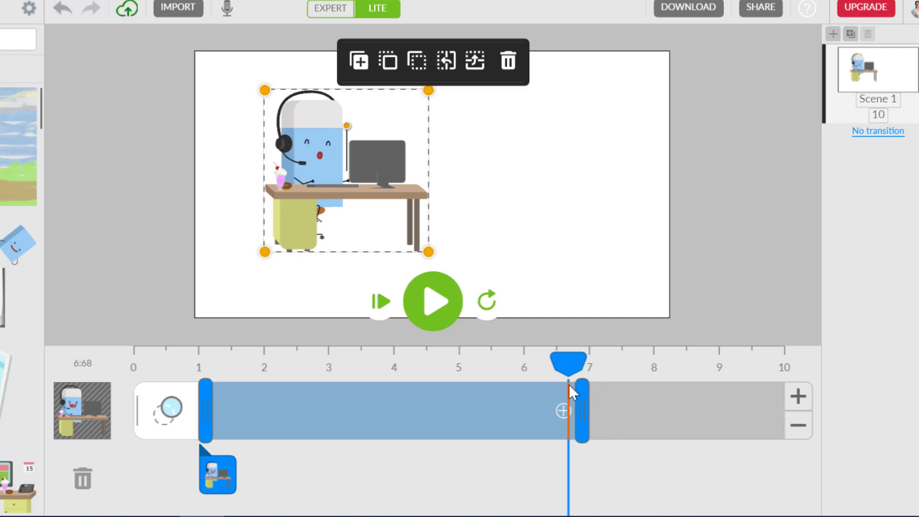
pyautogui.moveTo(585, 398)
pyautogui.mouseDown()
pyautogui.moveTo(224, 349)
pyautogui.moveTo(470, 340)
pyautogui.mouseUp()
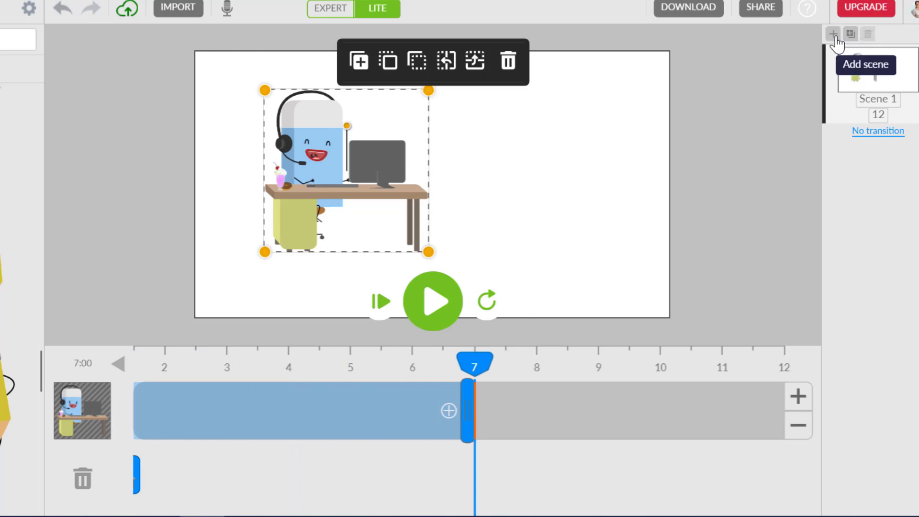
# Step: Add Scene 2 with the phone-holding pencil, ending its clip at about 3 seconds
pyautogui.click(833, 34)
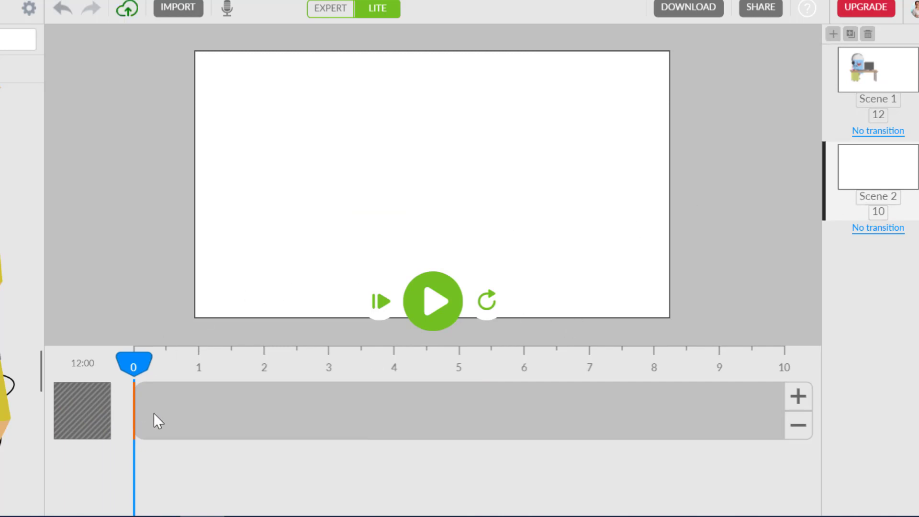
pyautogui.scroll(-5, 173, 304)
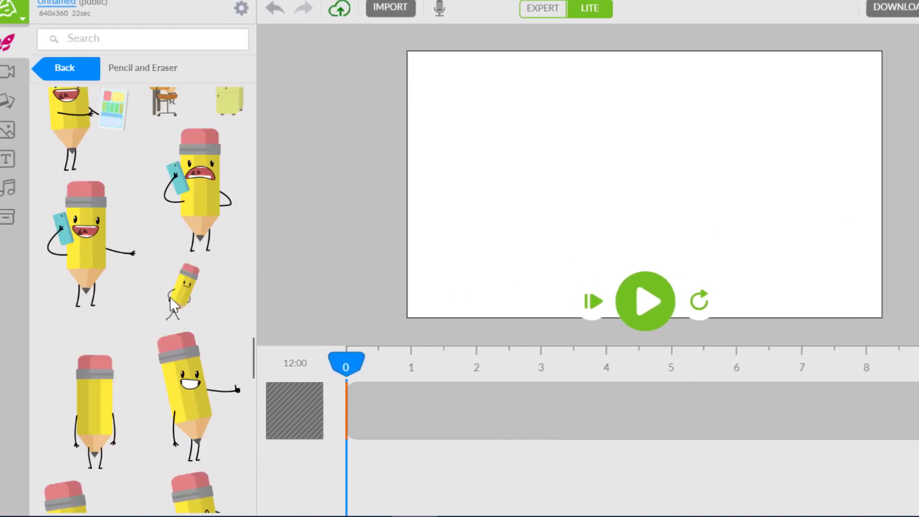
pyautogui.scroll(3, 173, 304)
pyautogui.scroll(2, 171, 292)
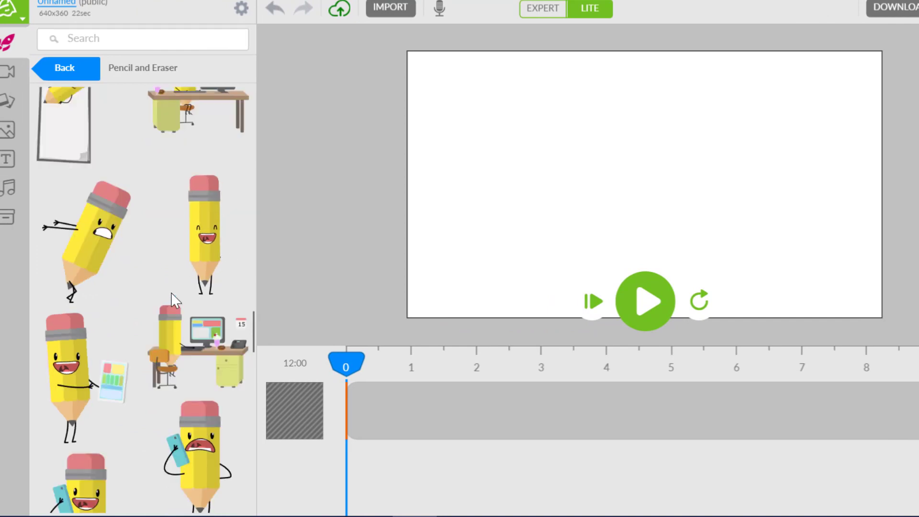
pyautogui.scroll(-2, 176, 326)
pyautogui.moveTo(185, 323); pyautogui.dragTo(641, 182)
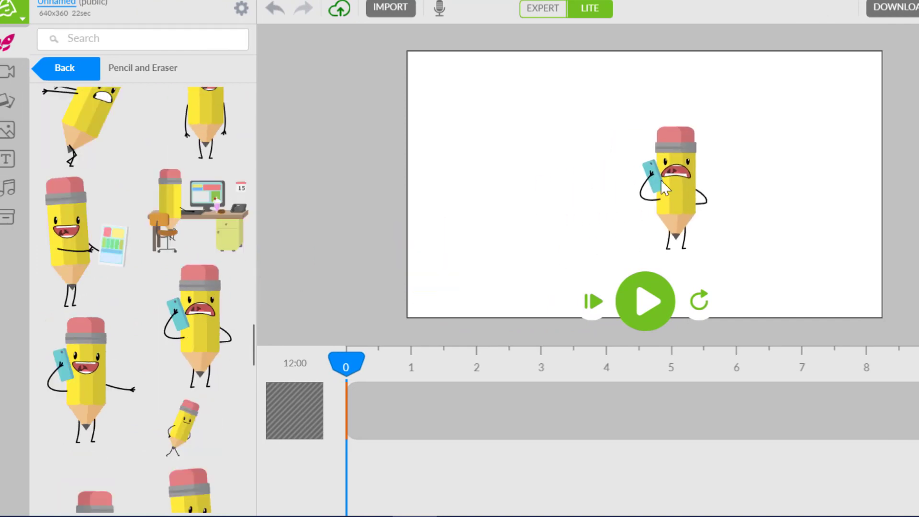
pyautogui.click(407, 366)
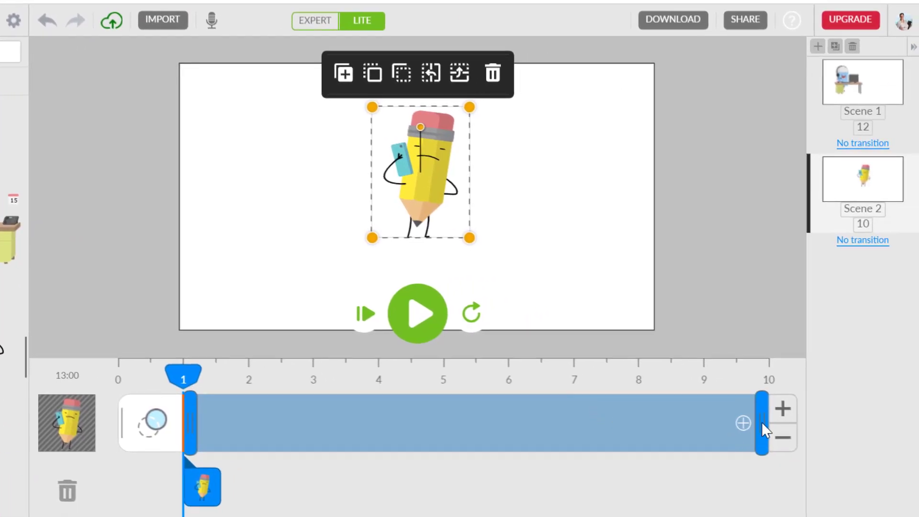
pyautogui.moveTo(762, 422); pyautogui.dragTo(309, 434)
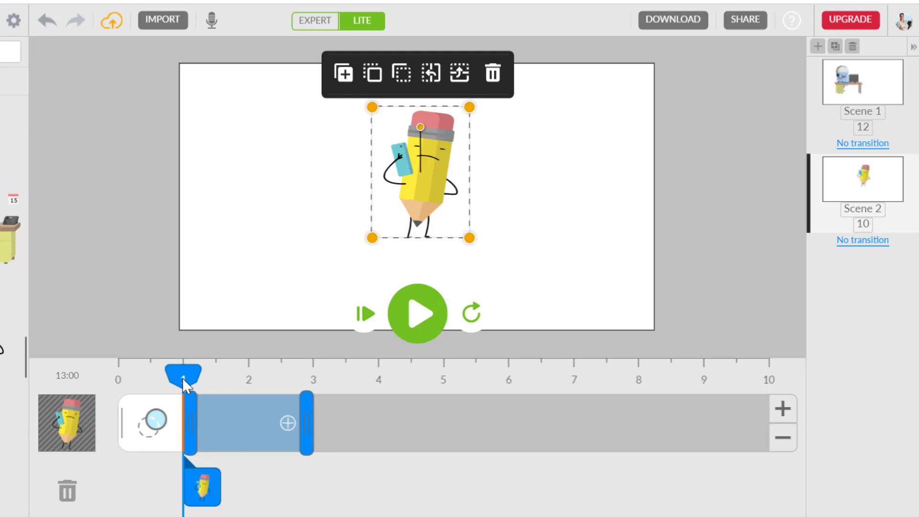
# Step: Add Scene 3 with the office desk, trimming its clip to just under 4 seconds
pyautogui.click(817, 47)
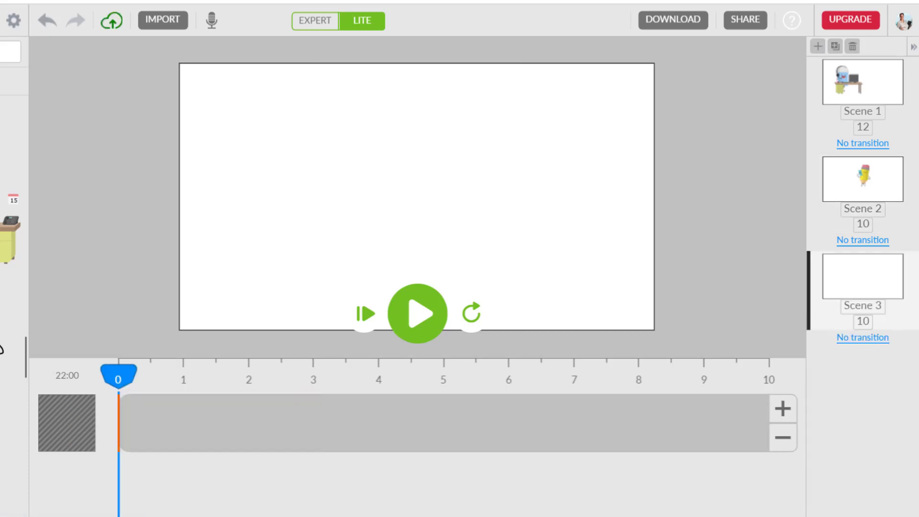
pyautogui.scroll(10, 12, 240)
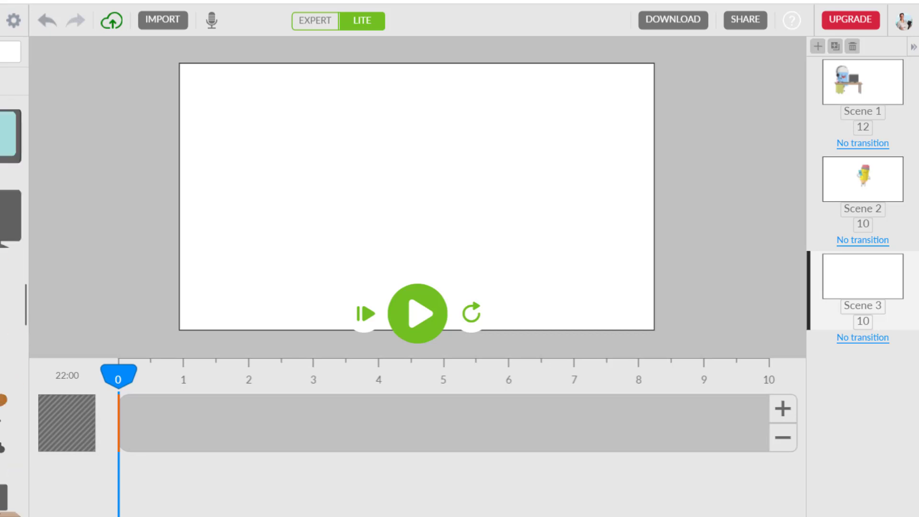
pyautogui.scroll(6, 12, 191)
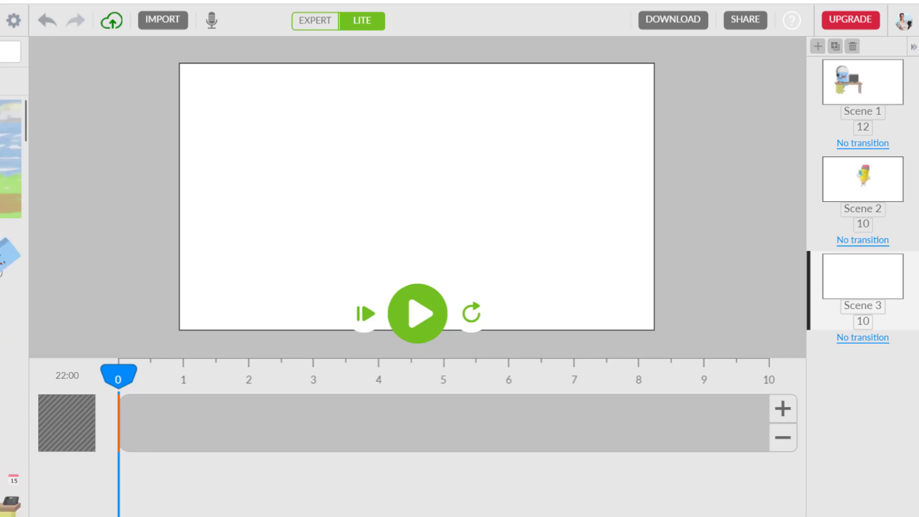
pyautogui.scroll(-3, 12, 239)
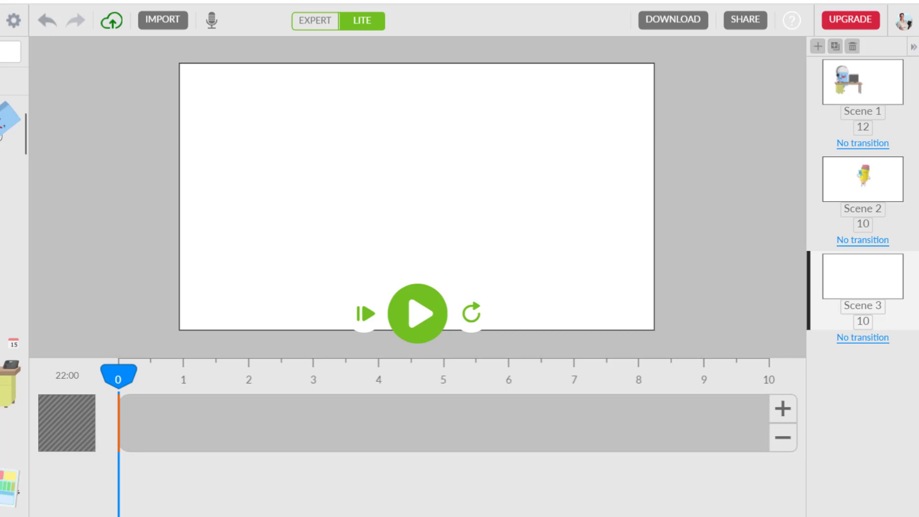
pyautogui.click(12, 373)
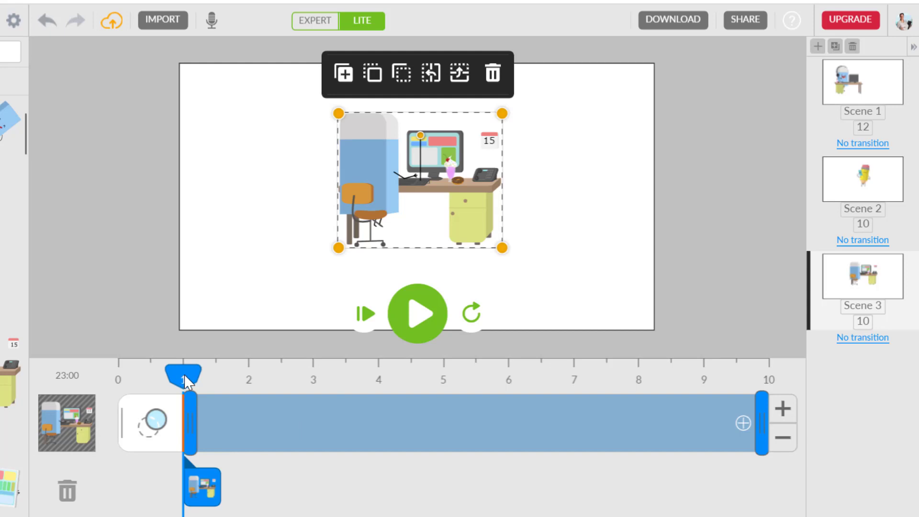
pyautogui.moveTo(184, 375); pyautogui.dragTo(228, 376)
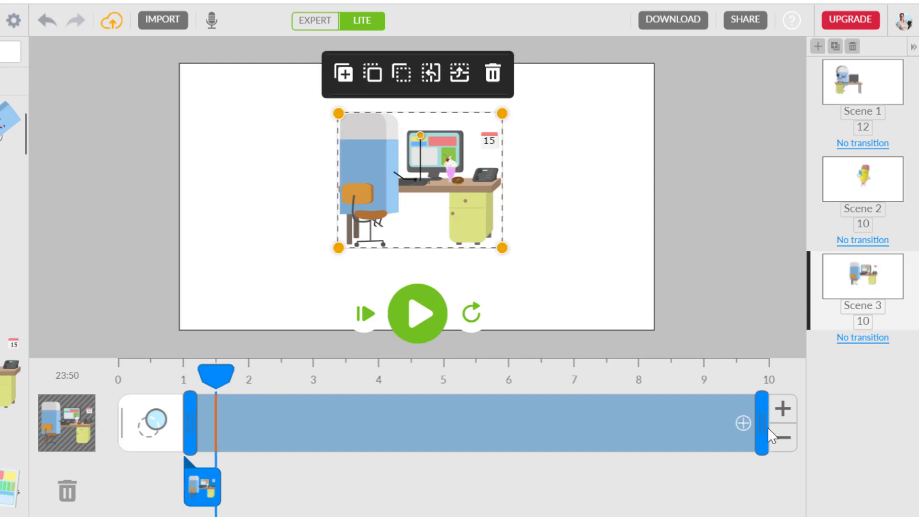
pyautogui.moveTo(766, 421); pyautogui.dragTo(396, 416)
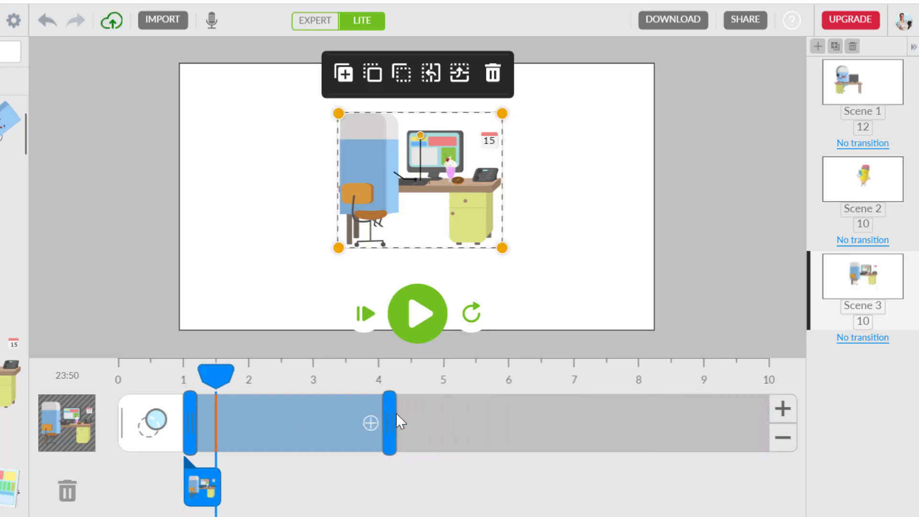
pyautogui.moveTo(397, 416); pyautogui.dragTo(379, 415)
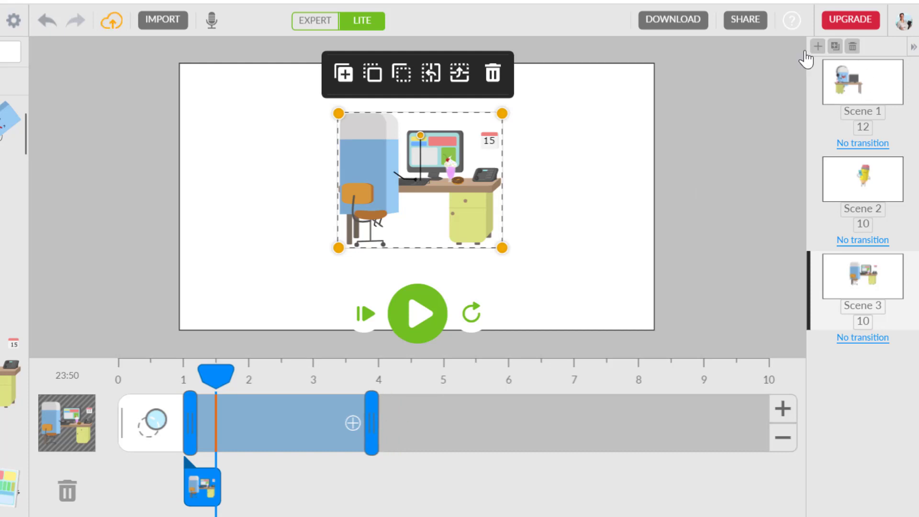
# Step: Add a fourth scene and scroll down through the Pencil and Eraser assets
pyautogui.click(817, 48)
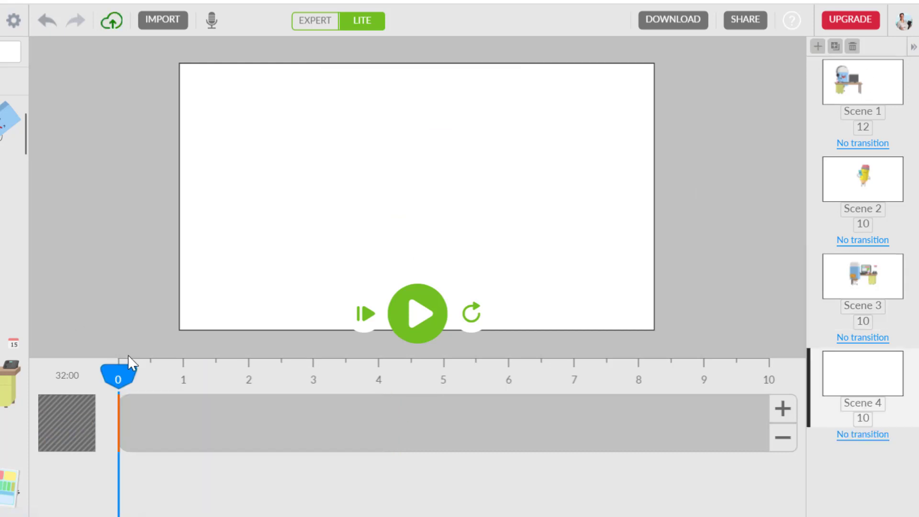
pyautogui.scroll(-2, 12, 287)
pyautogui.scroll(-2, 12, 287)
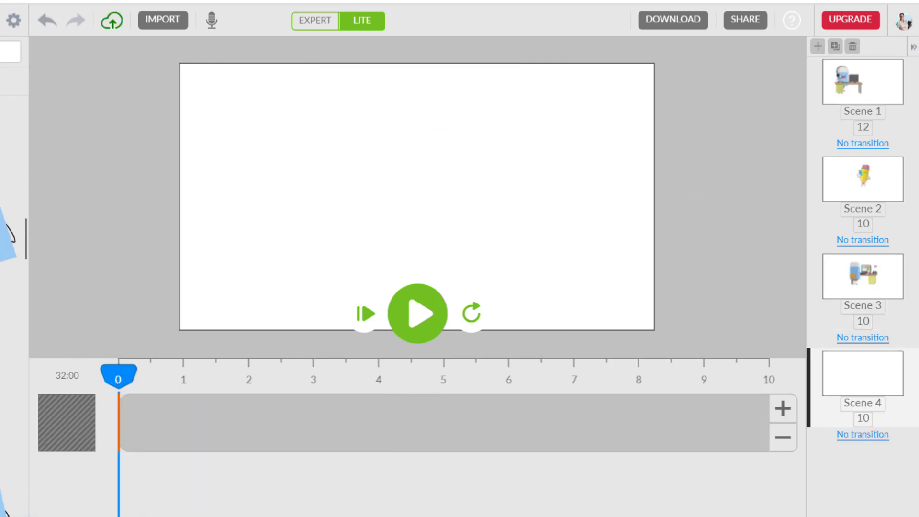
pyautogui.scroll(-2, 12, 287)
pyautogui.scroll(-2, 12, 287)
pyautogui.scroll(-3, 12, 382)
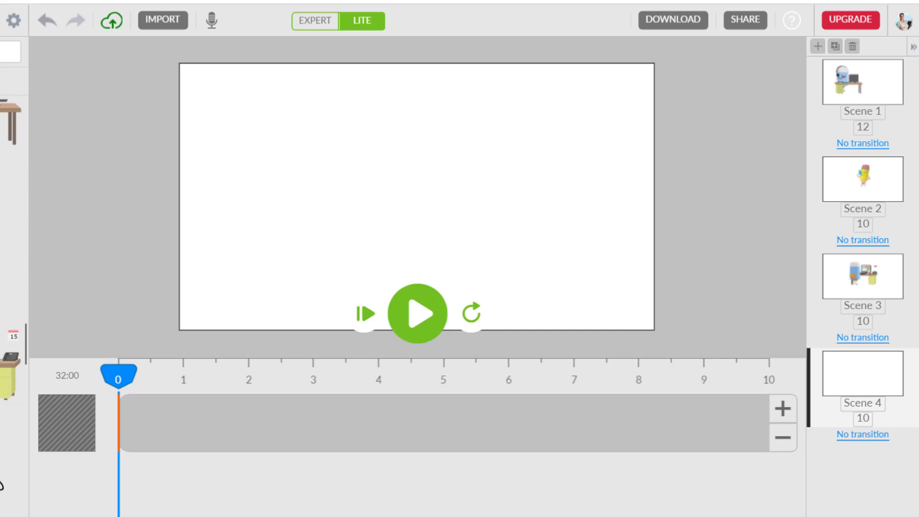
pyautogui.scroll(-2, 12, 288)
pyautogui.scroll(-2, 12, 287)
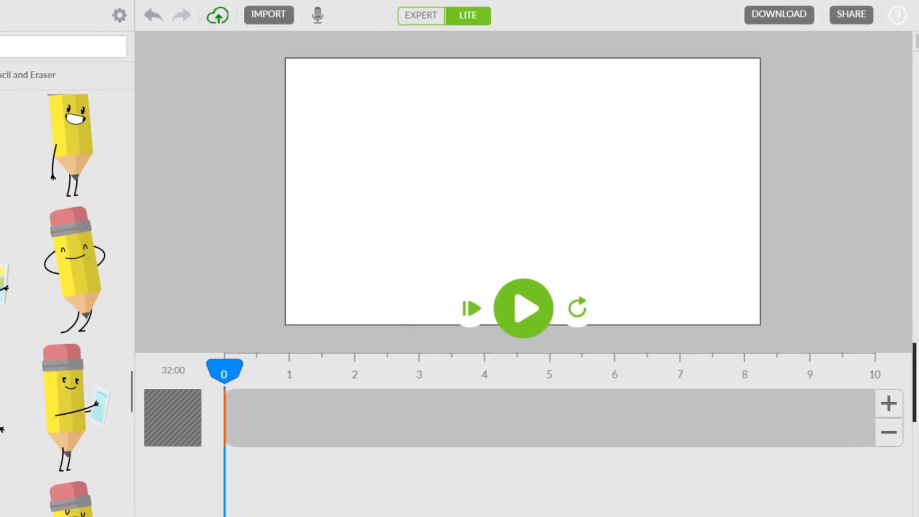
pyautogui.scroll(-2, 72, 363)
pyautogui.scroll(-2, 72, 362)
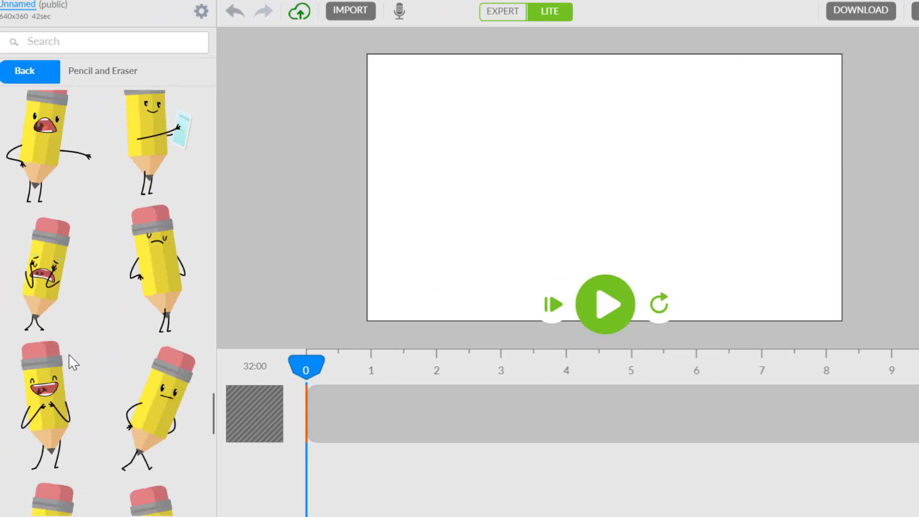
pyautogui.scroll(-2, 72, 363)
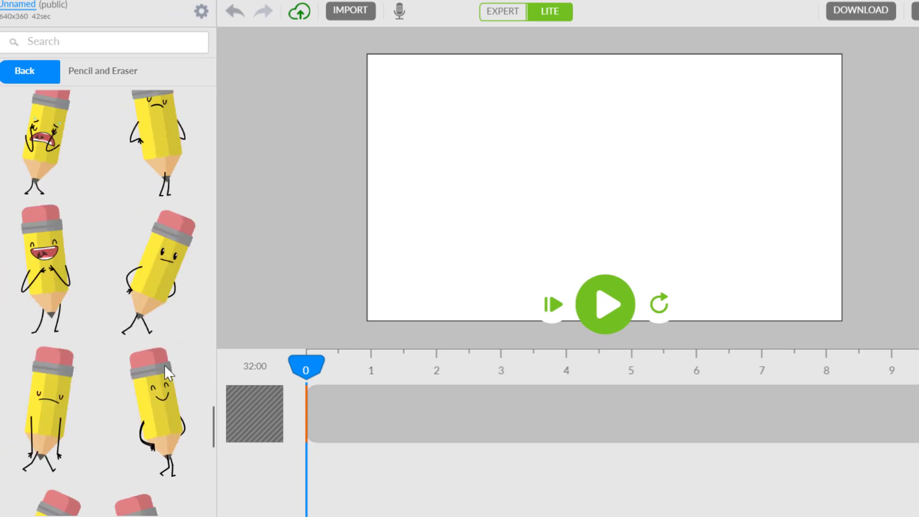
pyautogui.scroll(-2, 146, 368)
pyautogui.scroll(-2, 147, 369)
# Step: Place the smiling pencil on Scene 4's canvas and end its clip near 3.9 seconds
pyautogui.scroll(2, 146, 368)
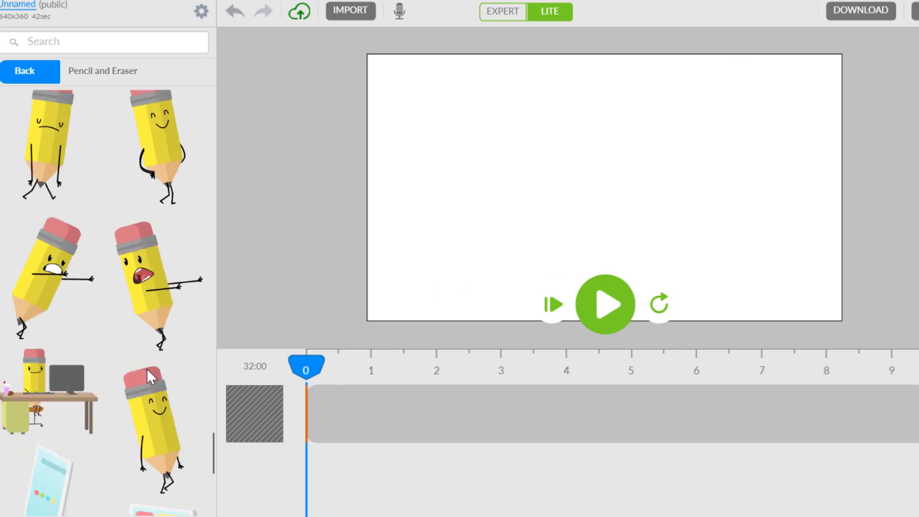
pyautogui.scroll(2, 148, 369)
pyautogui.scroll(2, 147, 368)
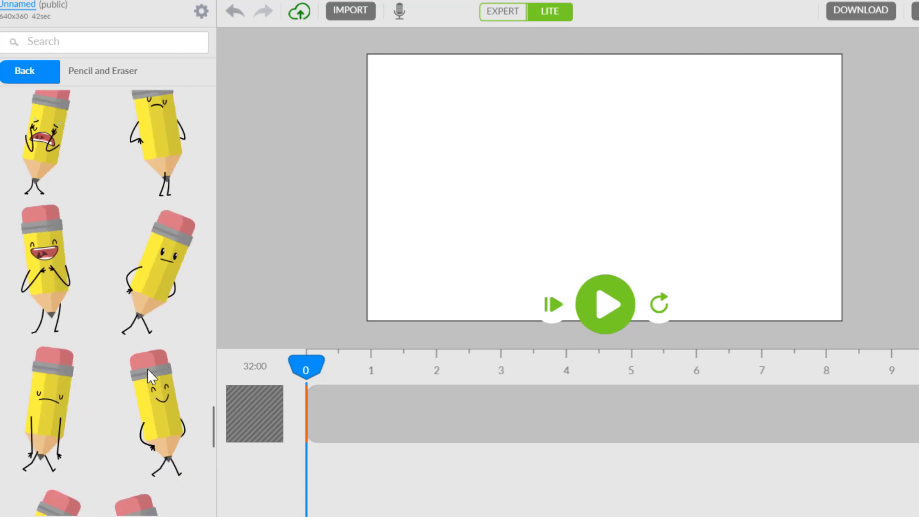
pyautogui.scroll(2, 147, 369)
pyautogui.scroll(2, 151, 377)
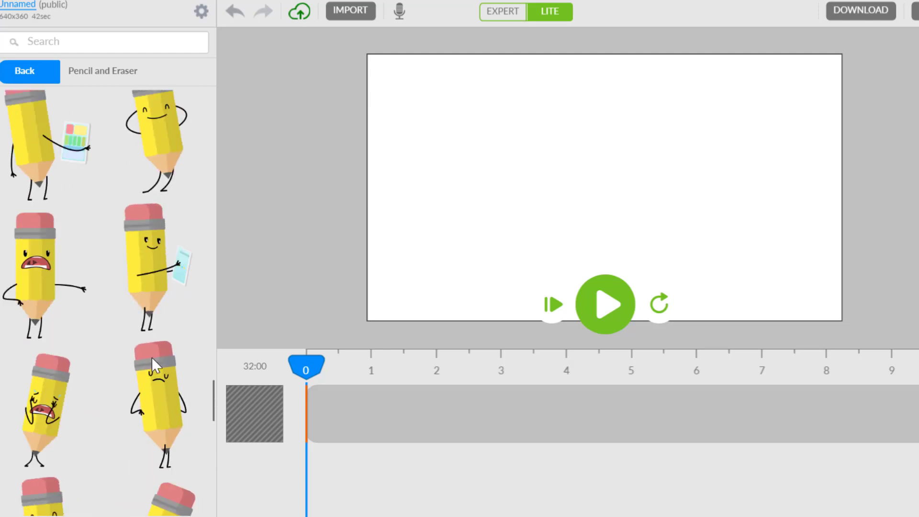
pyautogui.scroll(2, 166, 270)
pyautogui.scroll(2, 166, 270)
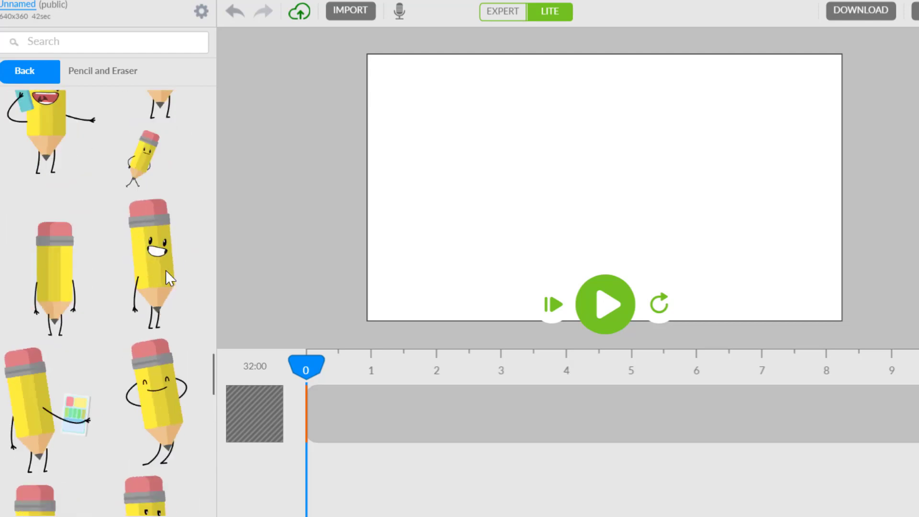
pyautogui.scroll(2, 165, 269)
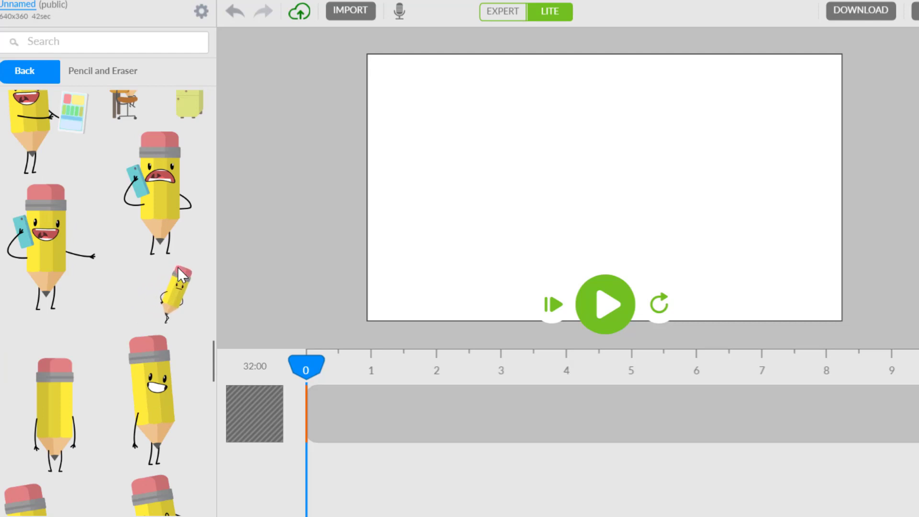
pyautogui.scroll(2, 177, 266)
pyautogui.scroll(2, 179, 266)
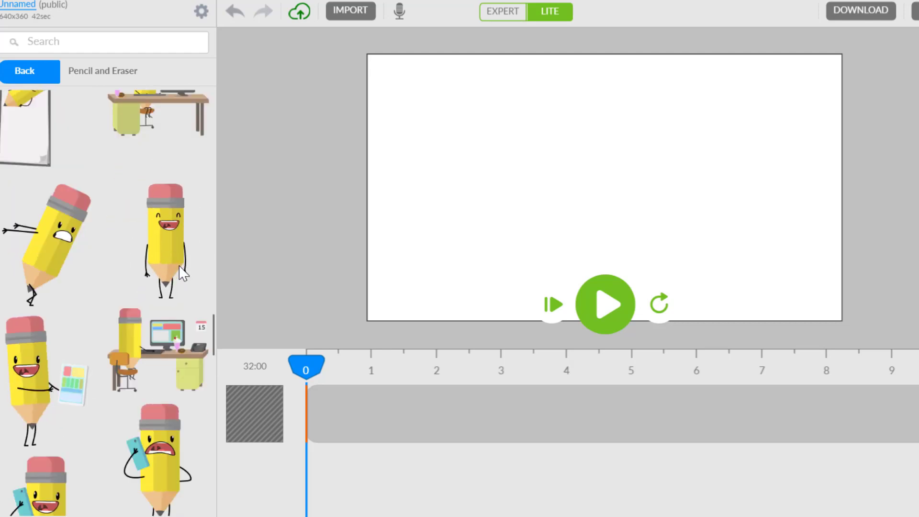
pyautogui.moveTo(186, 236); pyautogui.dragTo(617, 180)
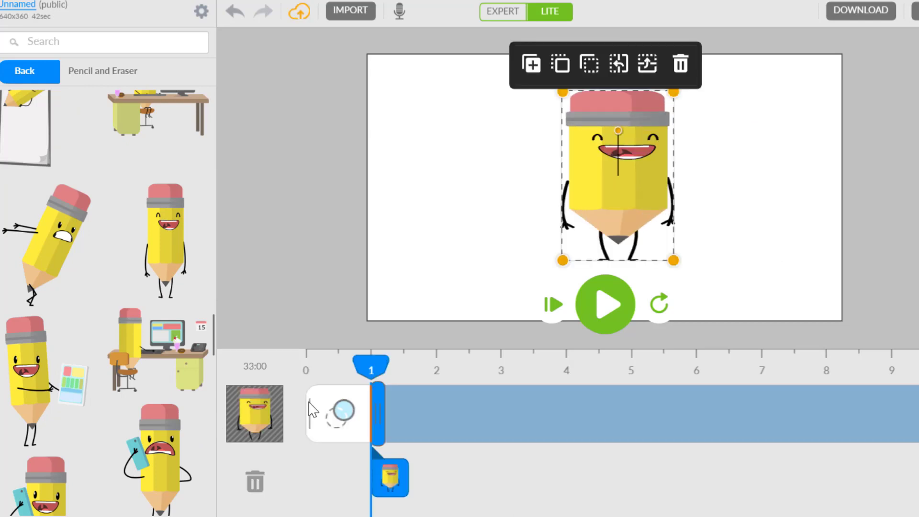
pyautogui.moveTo(766, 416); pyautogui.dragTo(377, 422)
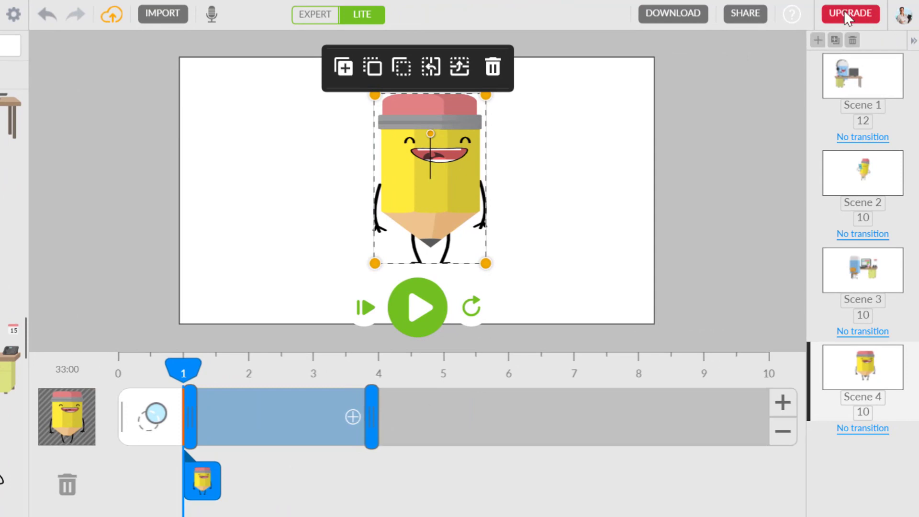
# Step: Add a fifth scene with the text caption 'So zufrieden sind unsere Kunden'
pyautogui.click(817, 40)
pyautogui.click(21, 168)
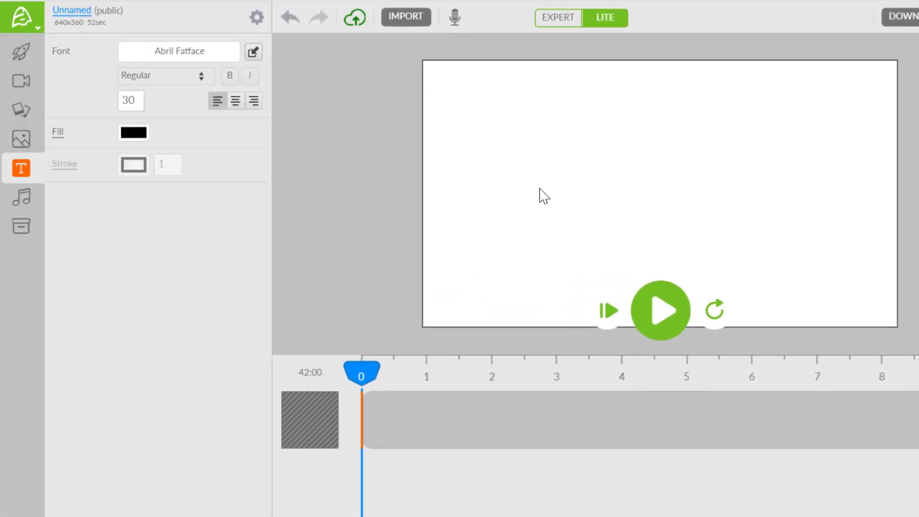
pyautogui.write('So zufr')
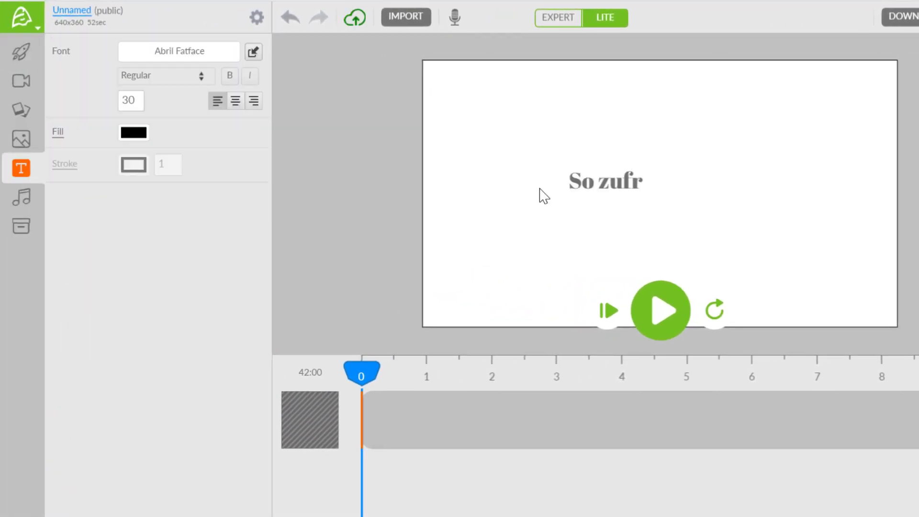
pyautogui.write('ieden sind unser')
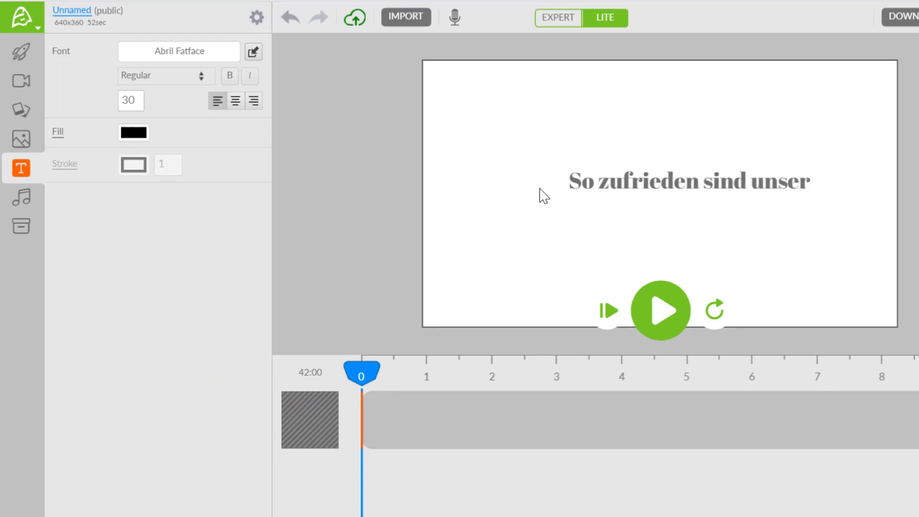
pyautogui.write('e Kunden')
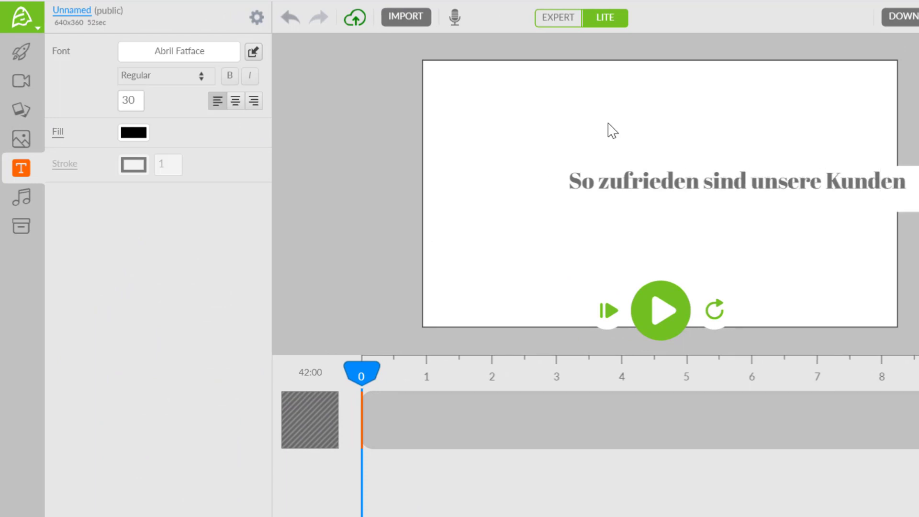
pyautogui.click(837, 186)
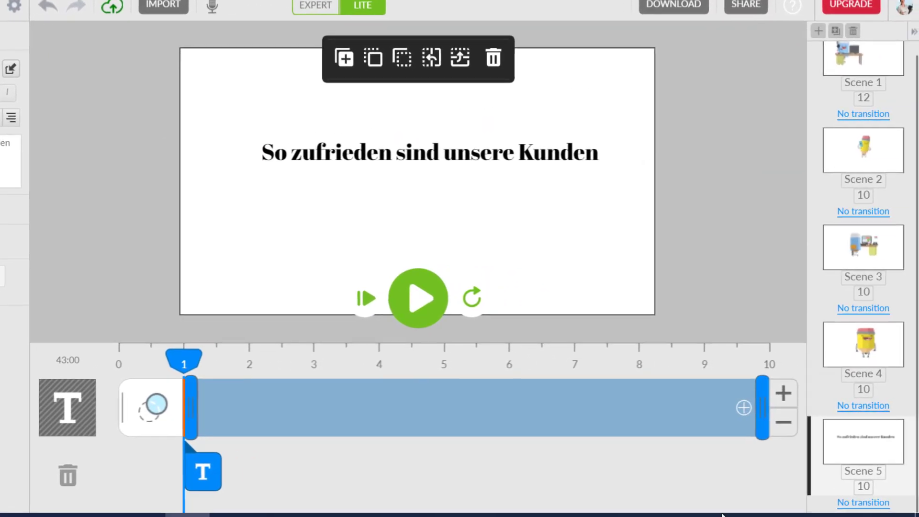
# Step: Shorten the caption clip to about 3 seconds and preview the text scene
pyautogui.moveTo(756, 400); pyautogui.dragTo(314, 423)
pyautogui.click(421, 295)
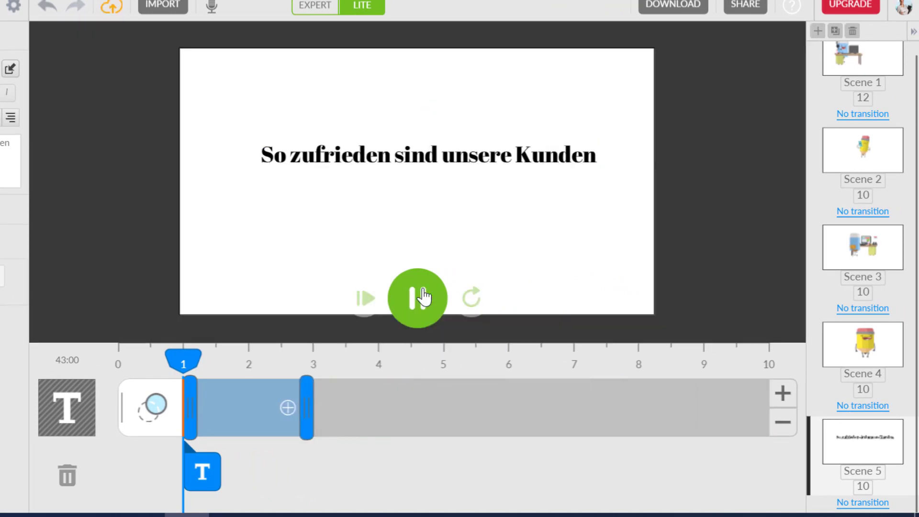
pyautogui.click(422, 297)
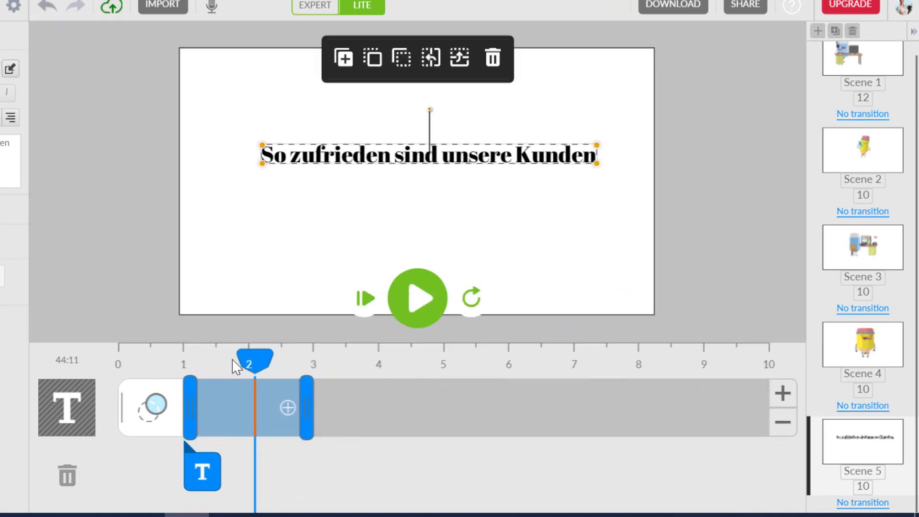
pyautogui.moveTo(249, 364); pyautogui.dragTo(187, 360)
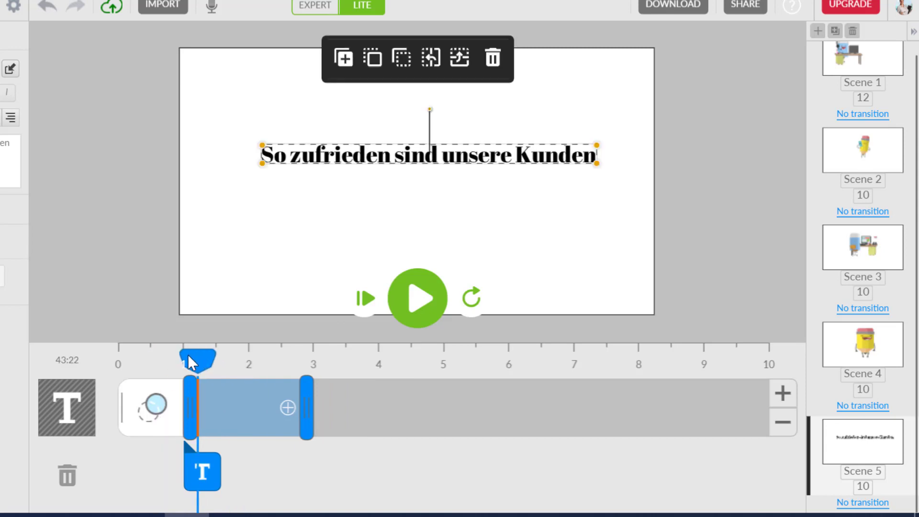
pyautogui.scroll(1, 855, 140)
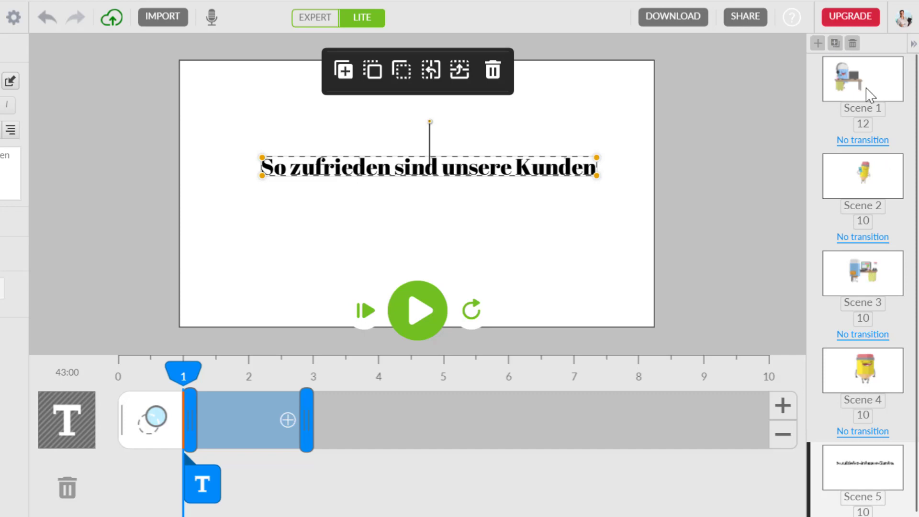
# Step: Give Scene 1 a Cross Slide transition and Scene 2 a Fade To Background transition
pyautogui.click(882, 140)
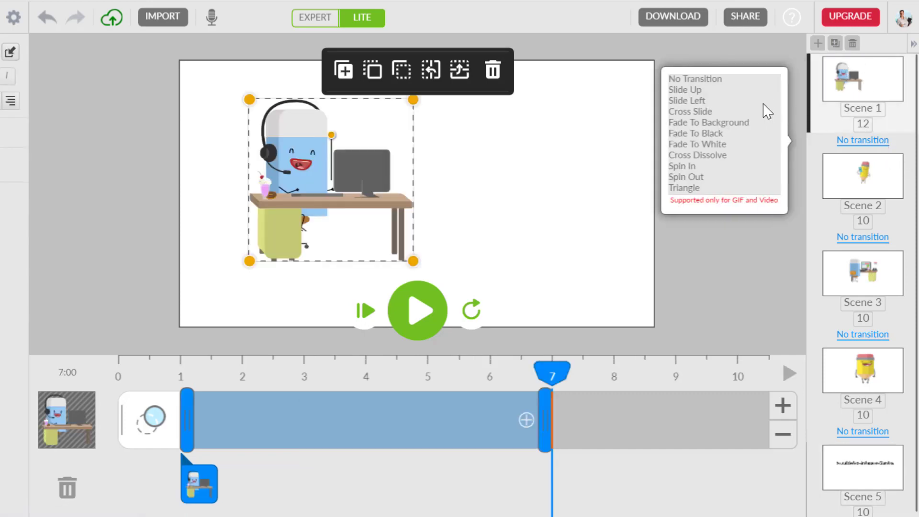
pyautogui.click(688, 115)
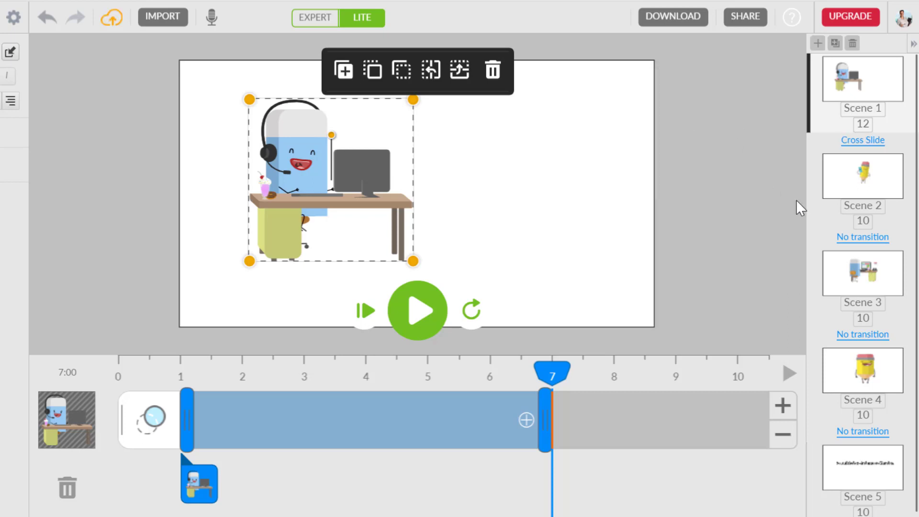
pyautogui.click(864, 238)
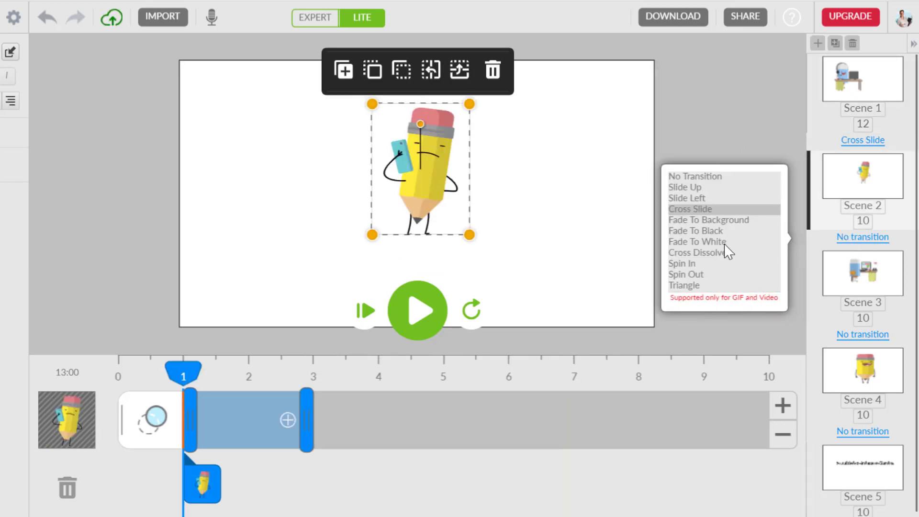
pyautogui.click(714, 219)
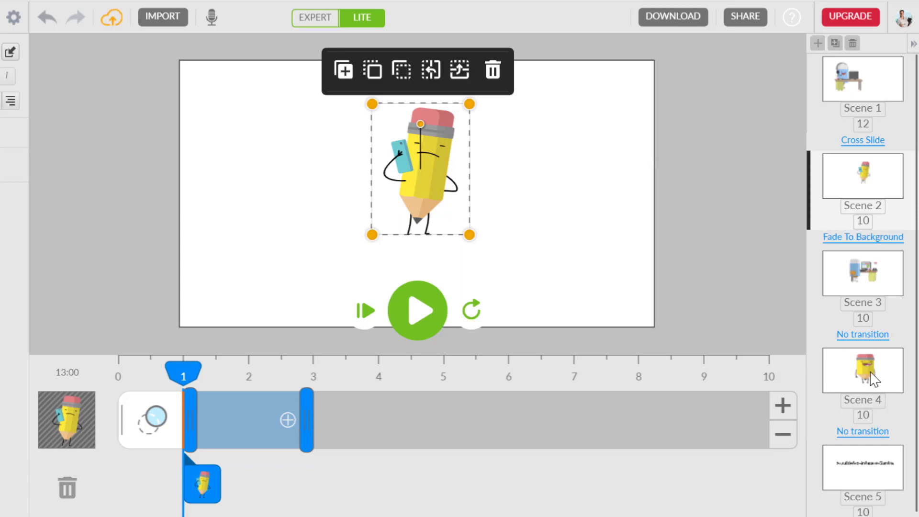
# Step: Give Scene 3 a Cross Slide transition and Scene 4 a Fade To Black transition
pyautogui.click(864, 335)
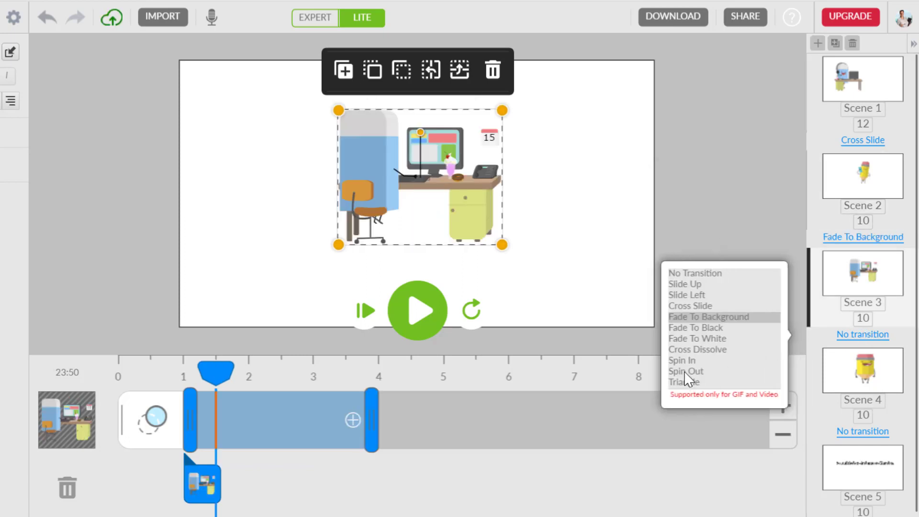
pyautogui.click(690, 306)
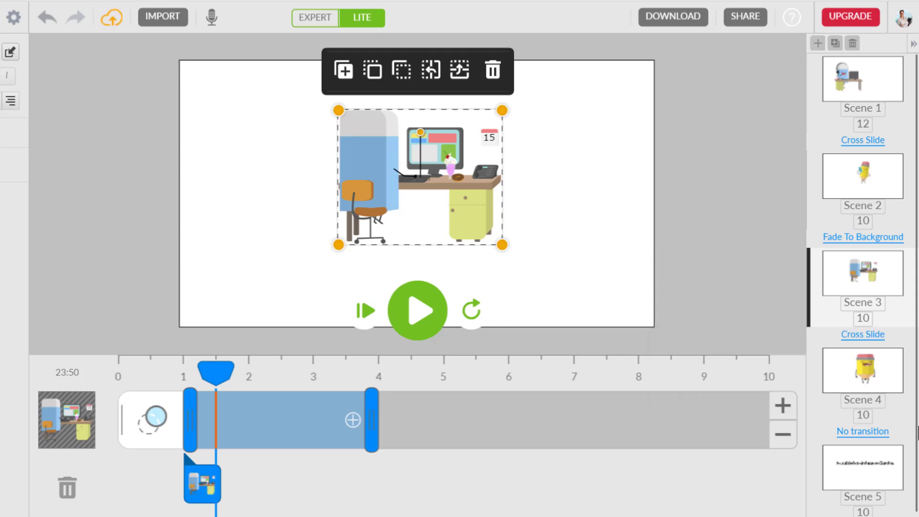
pyautogui.click(850, 432)
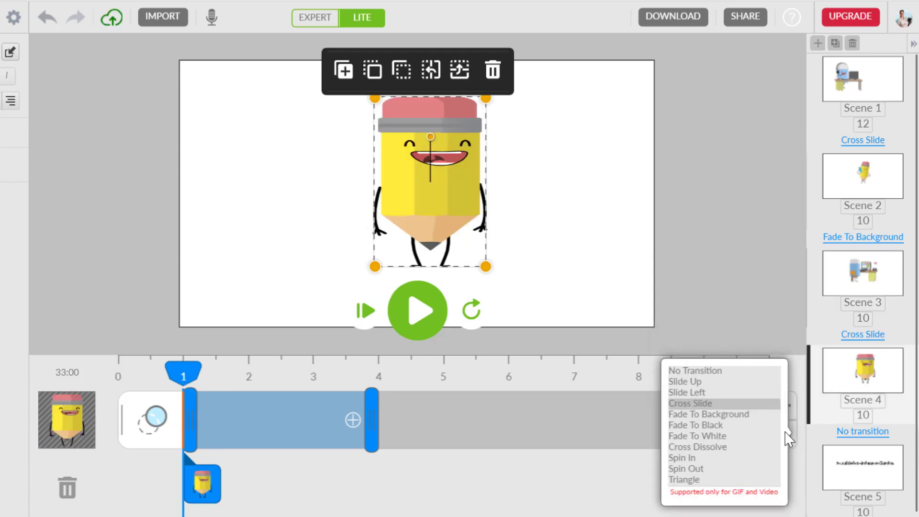
pyautogui.click(719, 424)
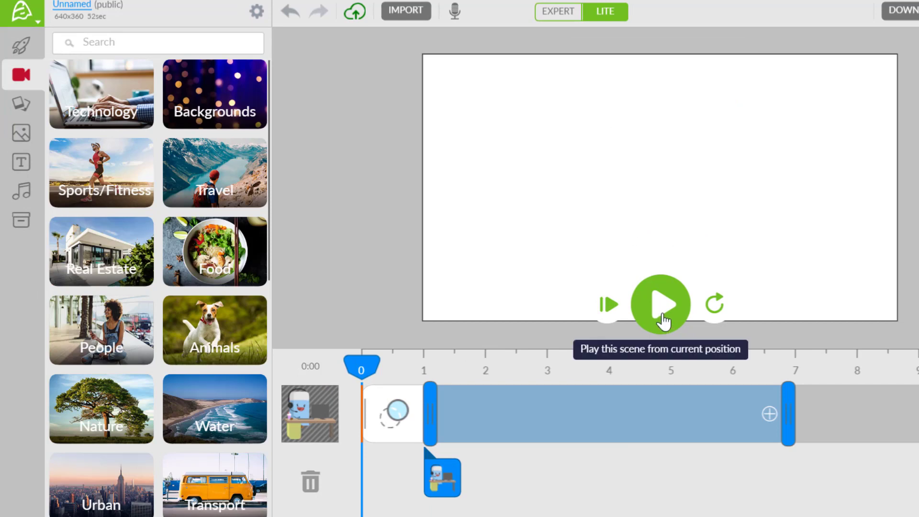
# Step: Preview Scene 1, Scene 2 and Scene 3 one after another
pyautogui.click(661, 306)
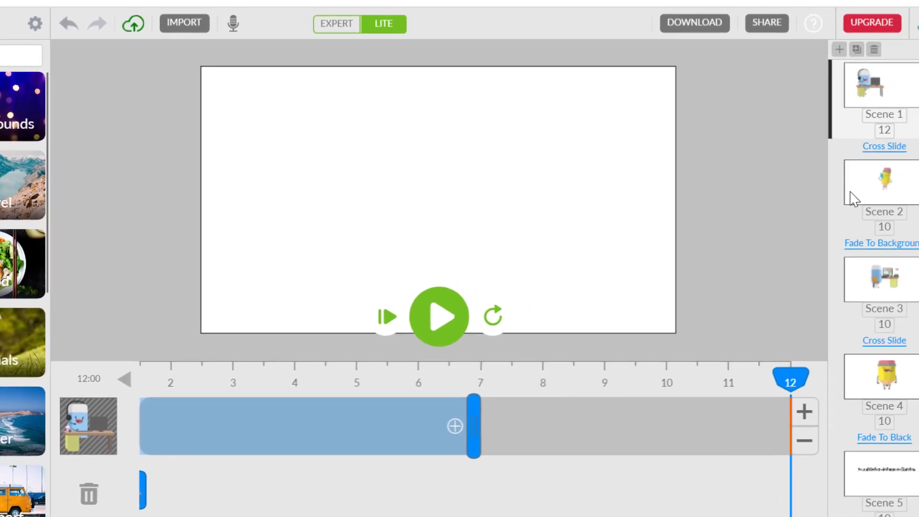
pyautogui.click(853, 199)
pyautogui.click(441, 331)
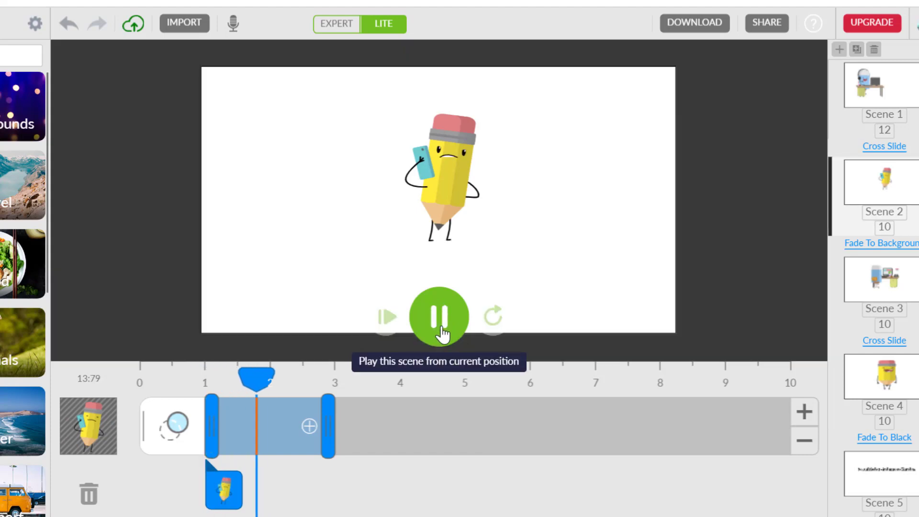
pyautogui.click(442, 331)
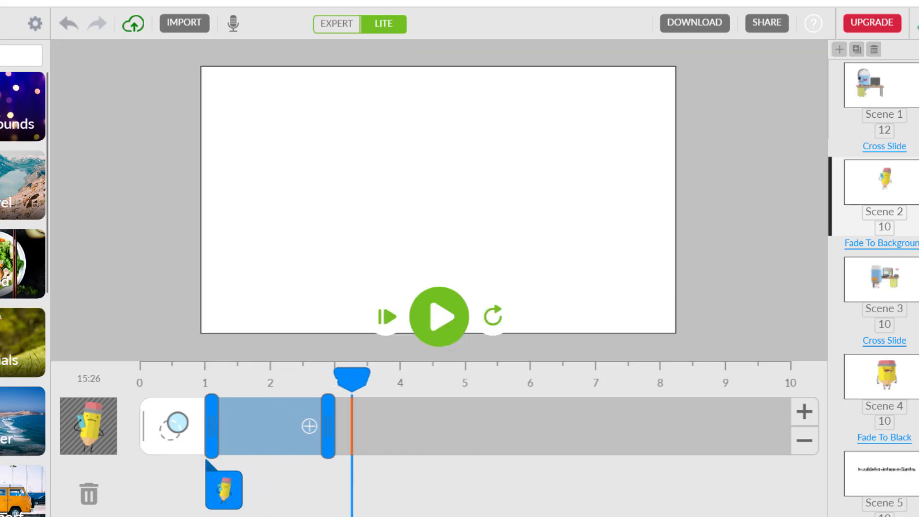
pyautogui.click(877, 278)
pyautogui.click(440, 313)
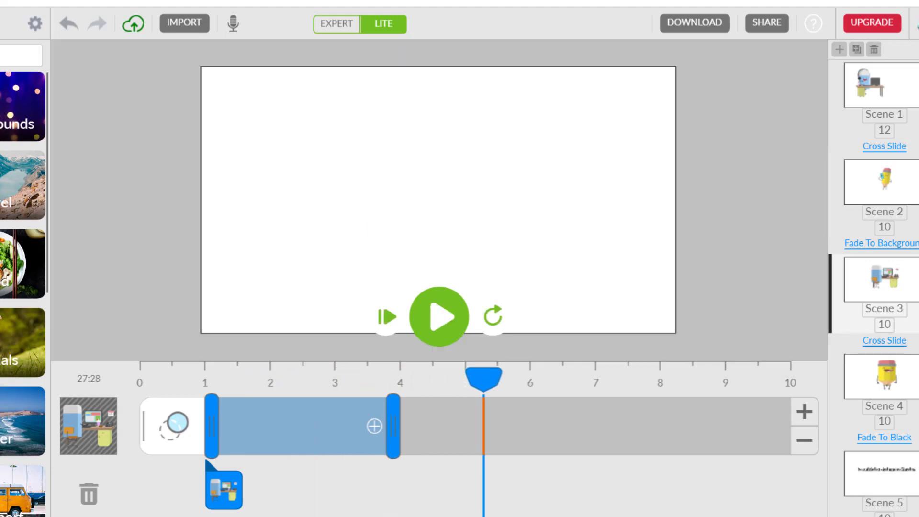
# Step: Preview Scene 4, then the closing 'So zufrieden sind unsere Kunden' text scene
pyautogui.click(865, 381)
pyautogui.click(445, 326)
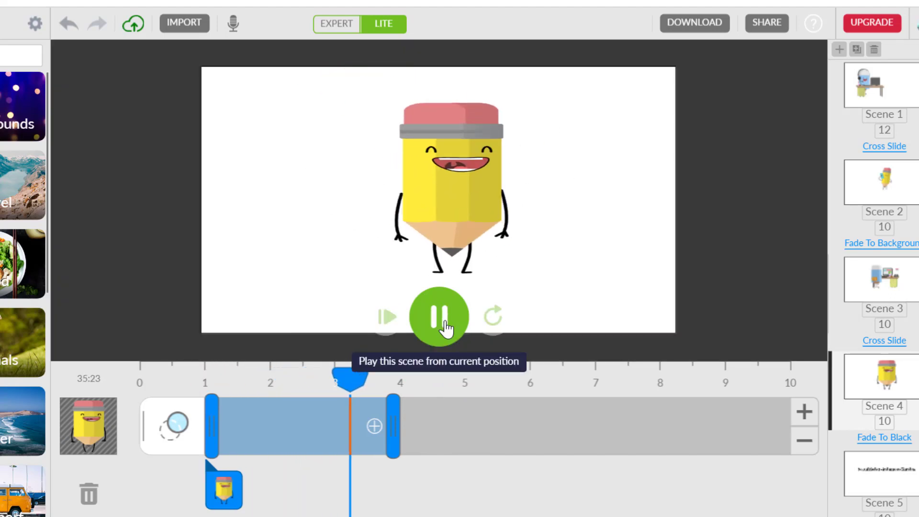
pyautogui.click(439, 317)
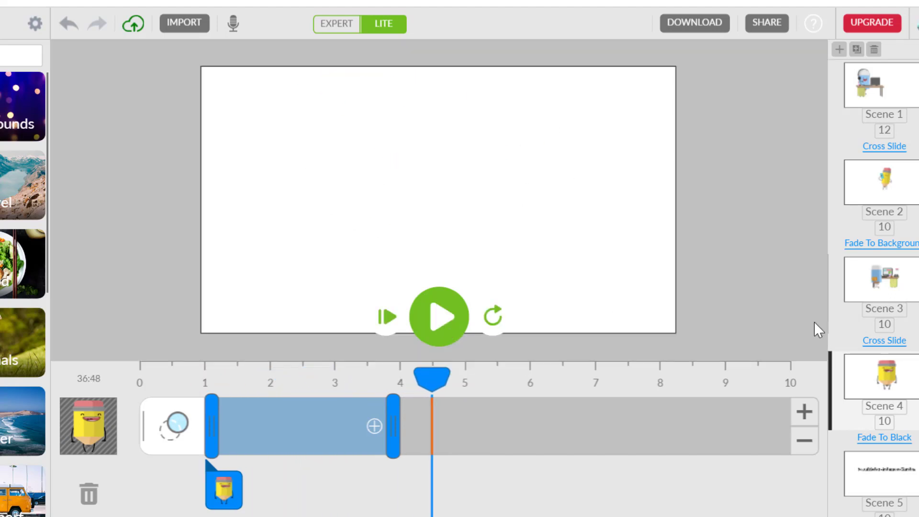
pyautogui.click(879, 498)
pyautogui.click(447, 317)
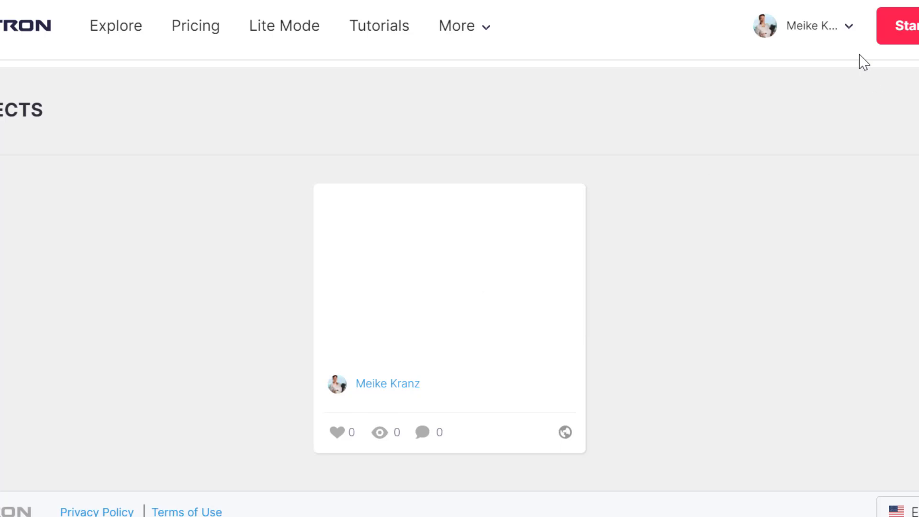
# Step: Go to My Projects from the user menu and play the finished animation's project card
pyautogui.moveTo(804, 13)
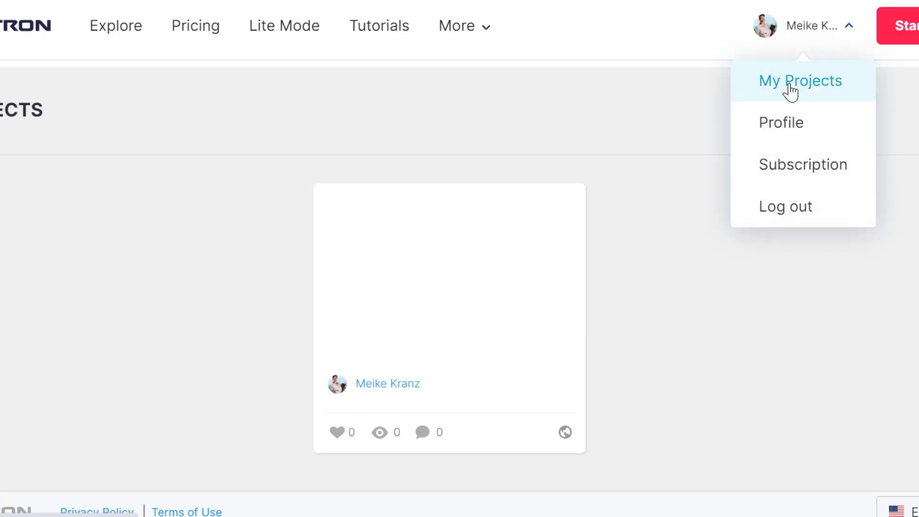
pyautogui.moveTo(380, 313)
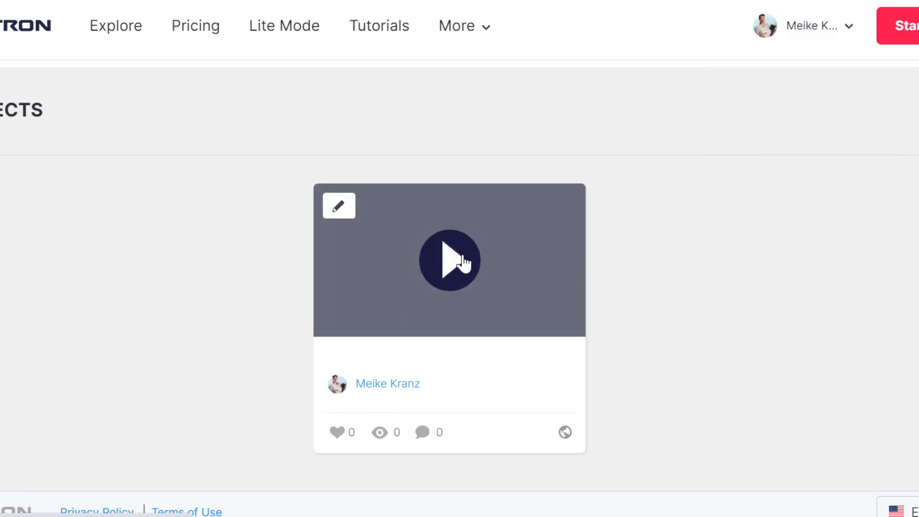
pyautogui.click(463, 263)
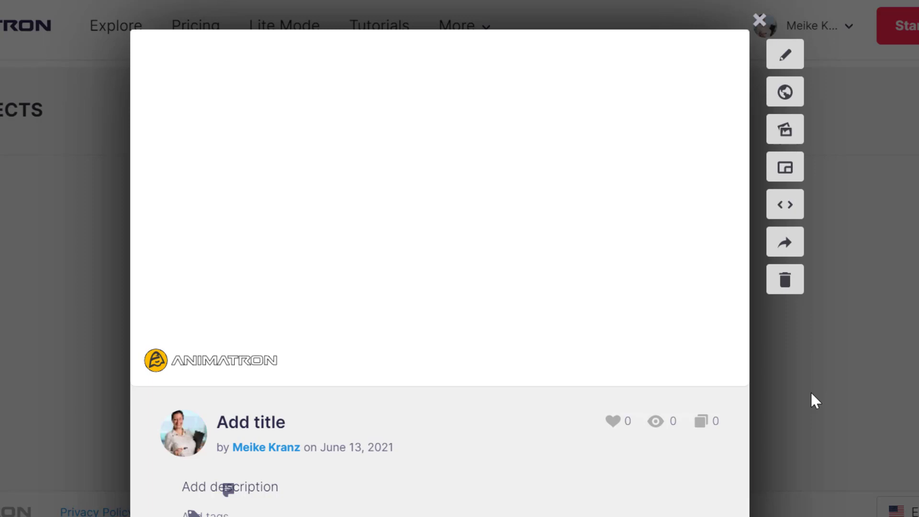
pyautogui.moveTo(527, 269)
pyautogui.scroll(-1, 297, 431)
pyautogui.scroll(-3, 293, 445)
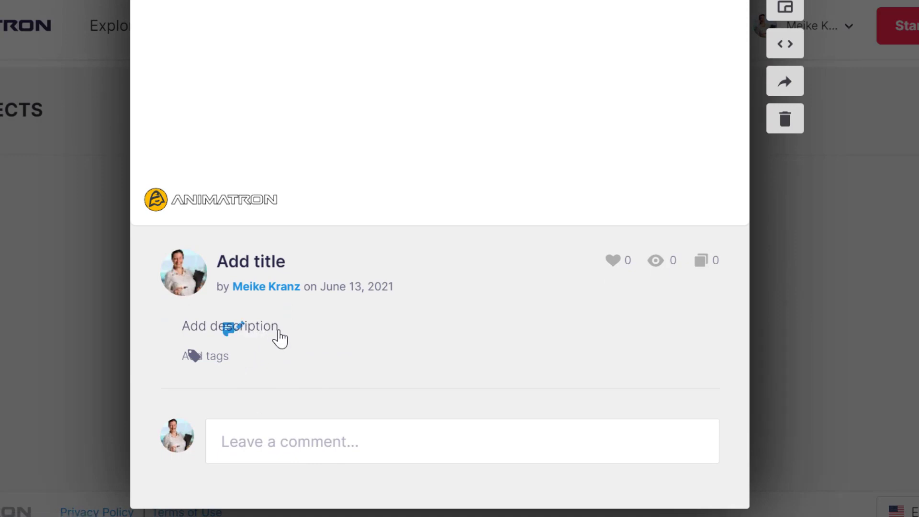
pyautogui.scroll(3, 858, 322)
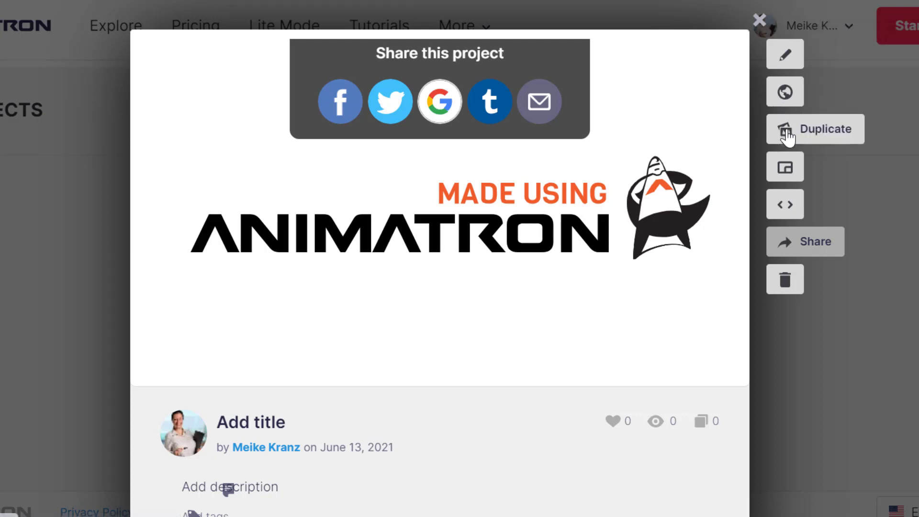
pyautogui.moveTo(787, 177)
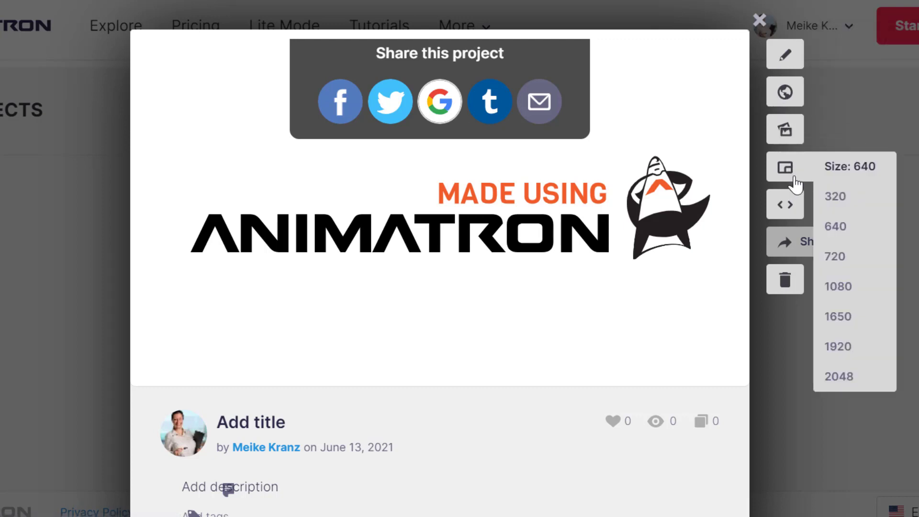